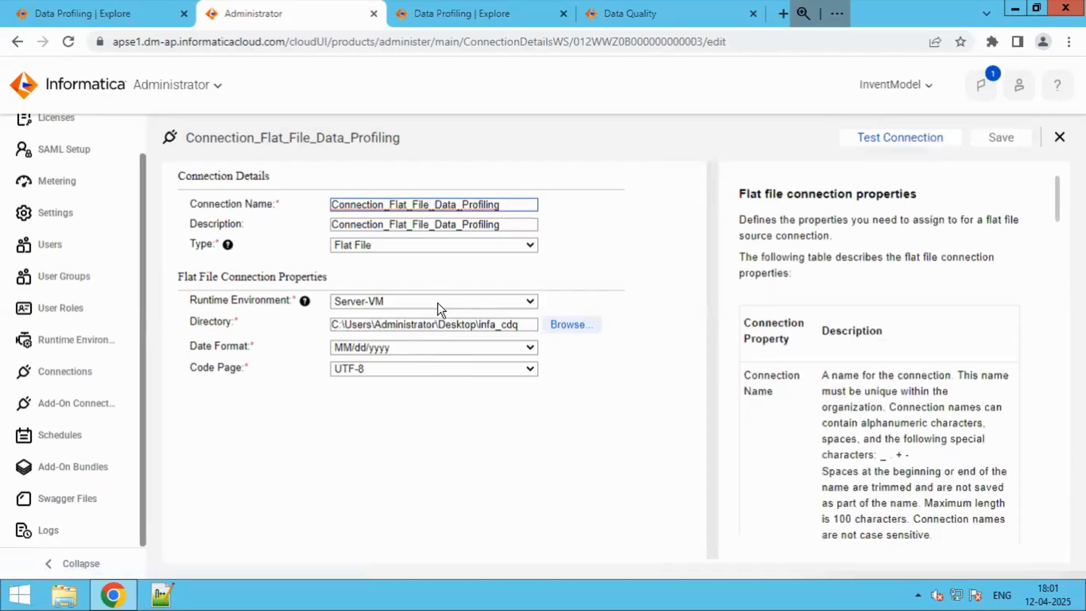
Step: Test the Connection_Flat_File_Data_Profiling connection and close its details page
{"action": "left_click", "coordinate": [905, 139]}
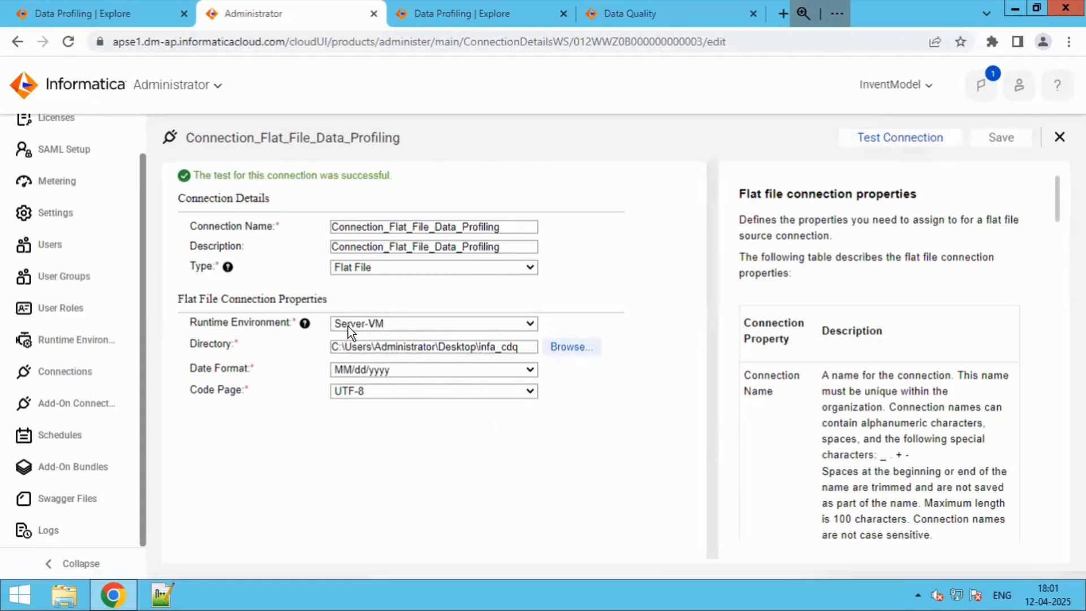
{"action": "left_click_drag", "start_coordinate": [316, 175], "coordinate": [717, 183]}
{"action": "left_click", "coordinate": [1059, 136]}
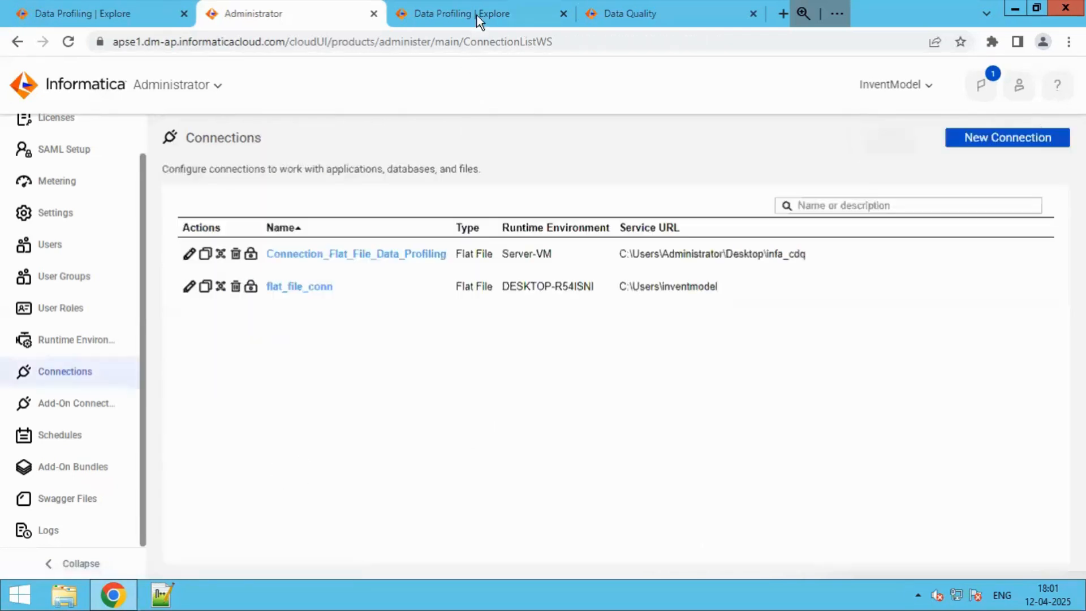
Step: In Data Profiling, create a project named Project_Customer_CDQ with the same text as its description
{"action": "left_click", "coordinate": [477, 15]}
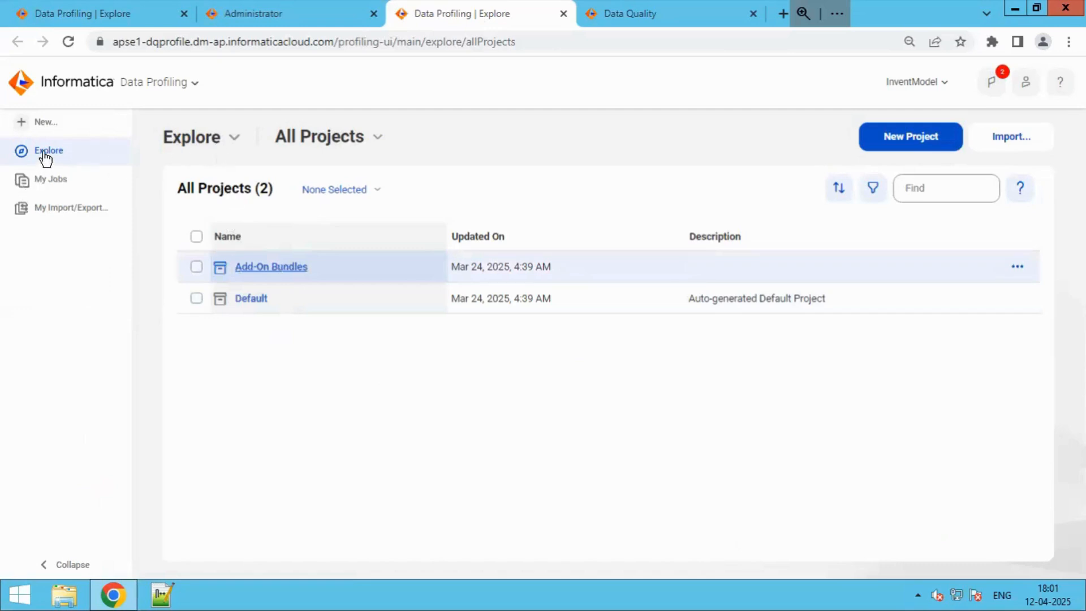
{"action": "left_click", "coordinate": [233, 138]}
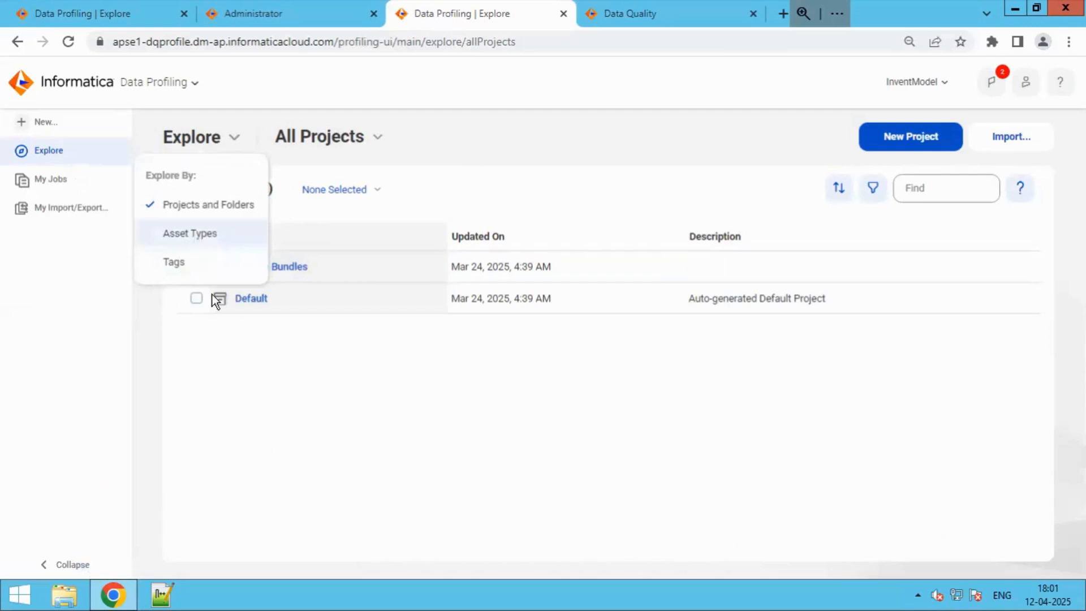
{"action": "left_click", "coordinate": [255, 307]}
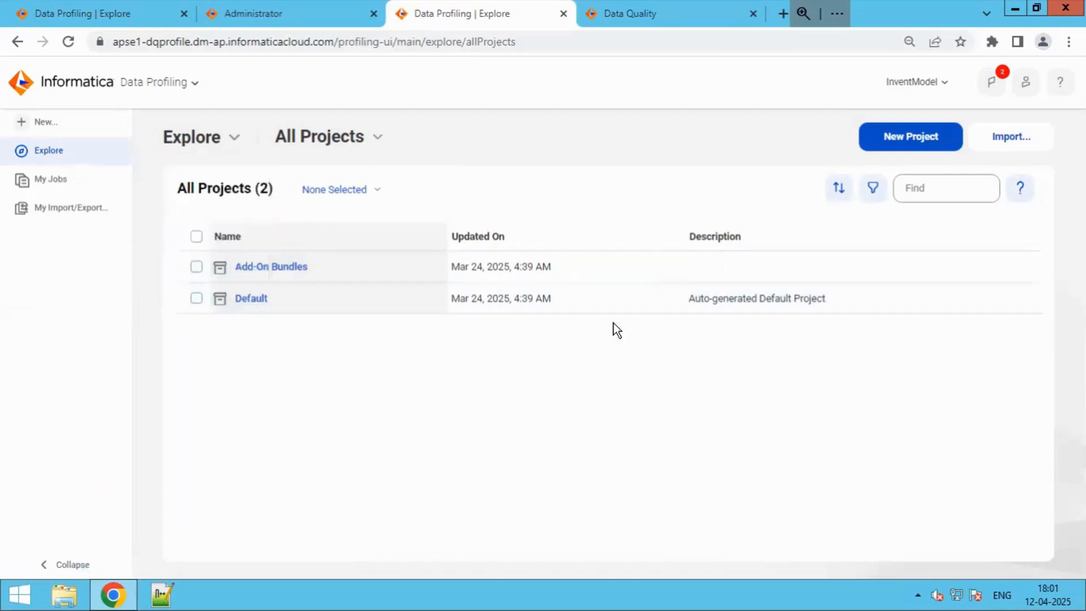
{"action": "left_click", "coordinate": [921, 143]}
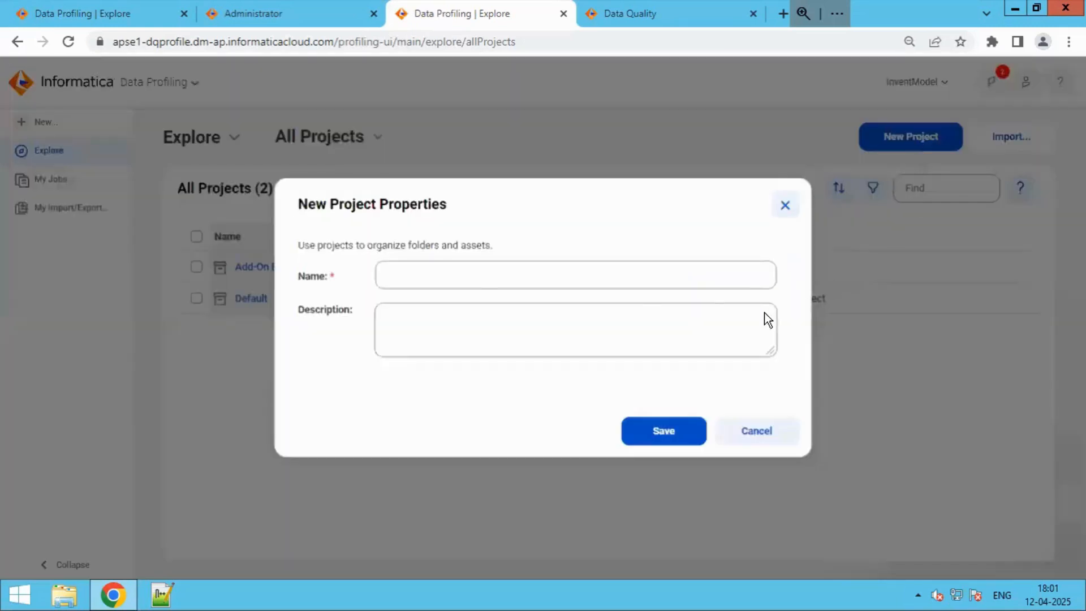
{"action": "left_click", "coordinate": [438, 268]}
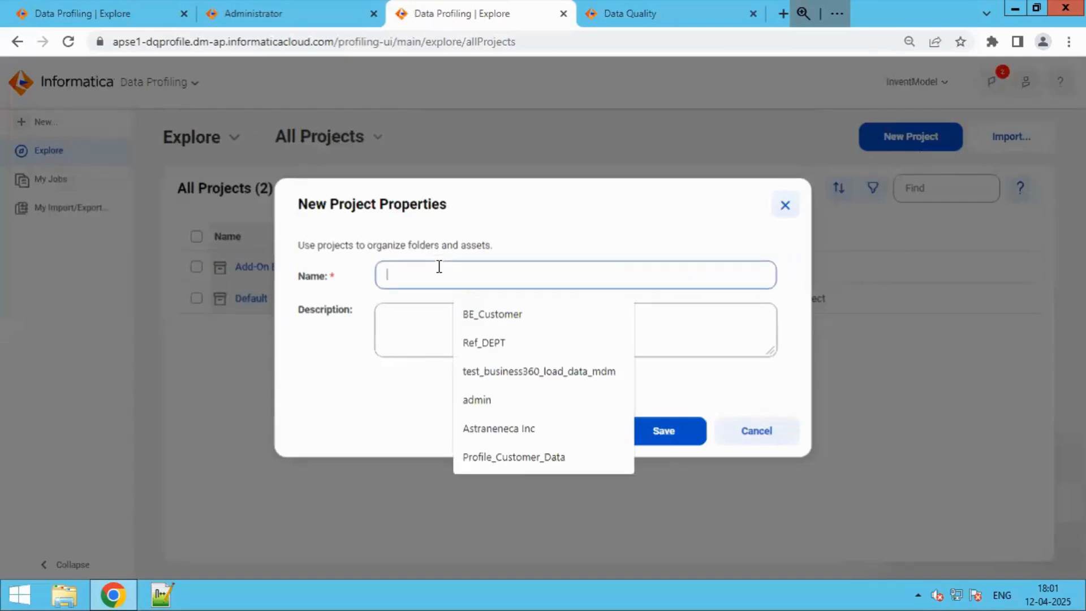
{"action": "type", "text": "Project"}
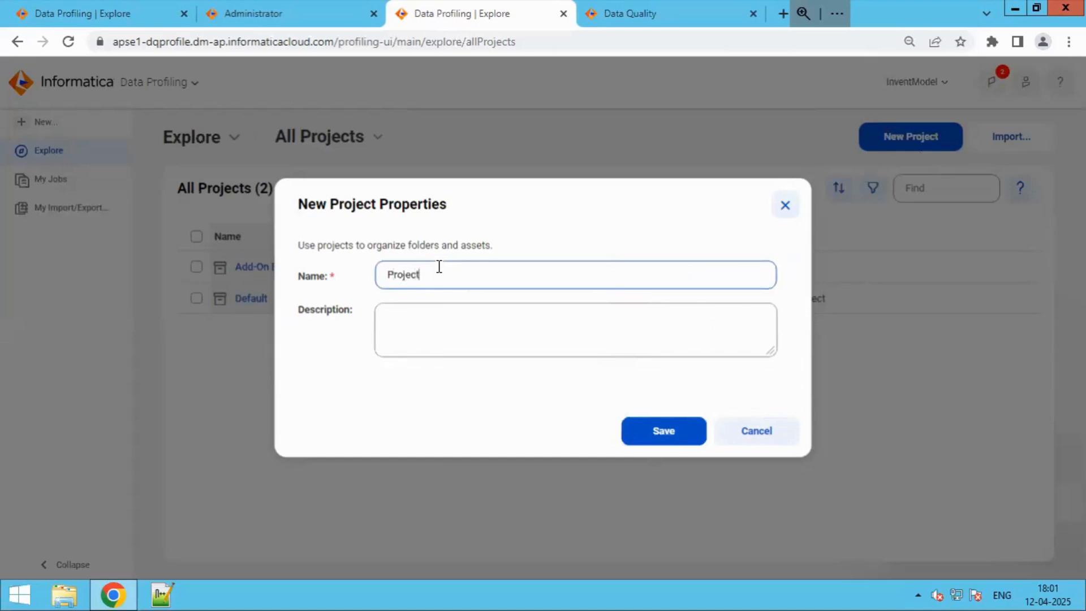
{"action": "type", "text": "_Customer_CDQ"}
{"action": "double_click", "coordinate": [385, 274]}
{"action": "key", "text": "ctrl+c"}
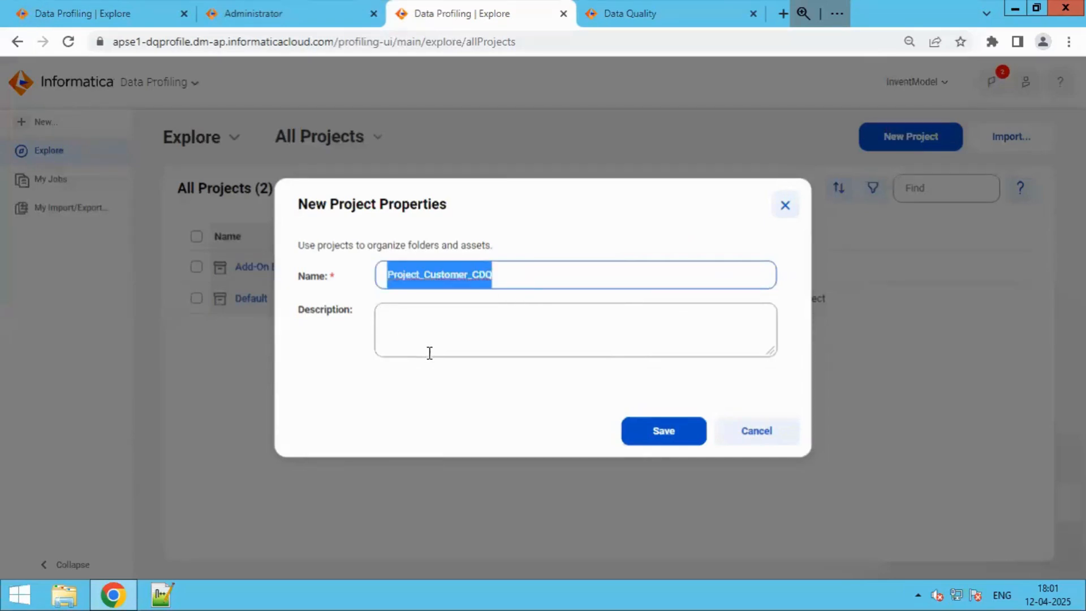
{"action": "left_click", "coordinate": [444, 336]}
{"action": "key", "text": "ctrl+v"}
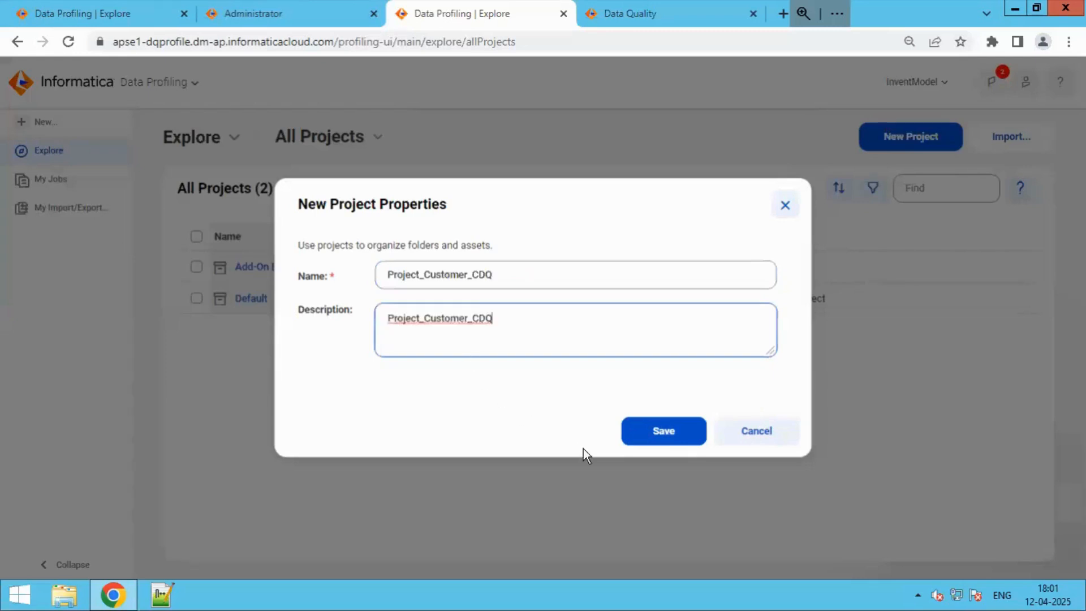
{"action": "left_click", "coordinate": [658, 433]}
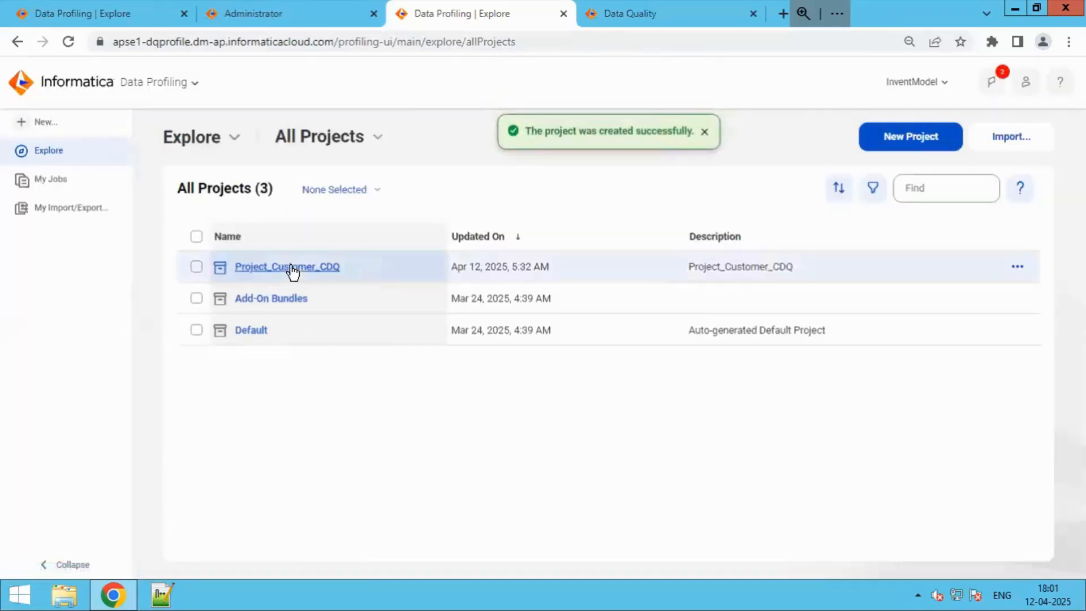
Step: Start a new data profiling task from the Default project and name it Profile_Customer_Data_CDQ
{"action": "left_click", "coordinate": [258, 331]}
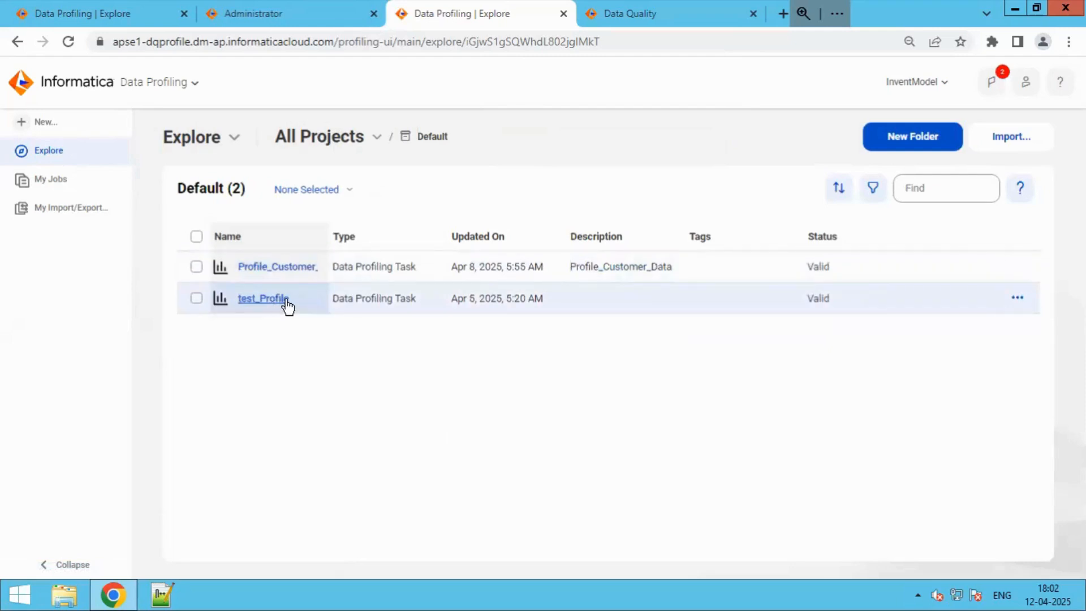
{"action": "left_click", "coordinate": [46, 125]}
{"action": "left_click", "coordinate": [319, 275]}
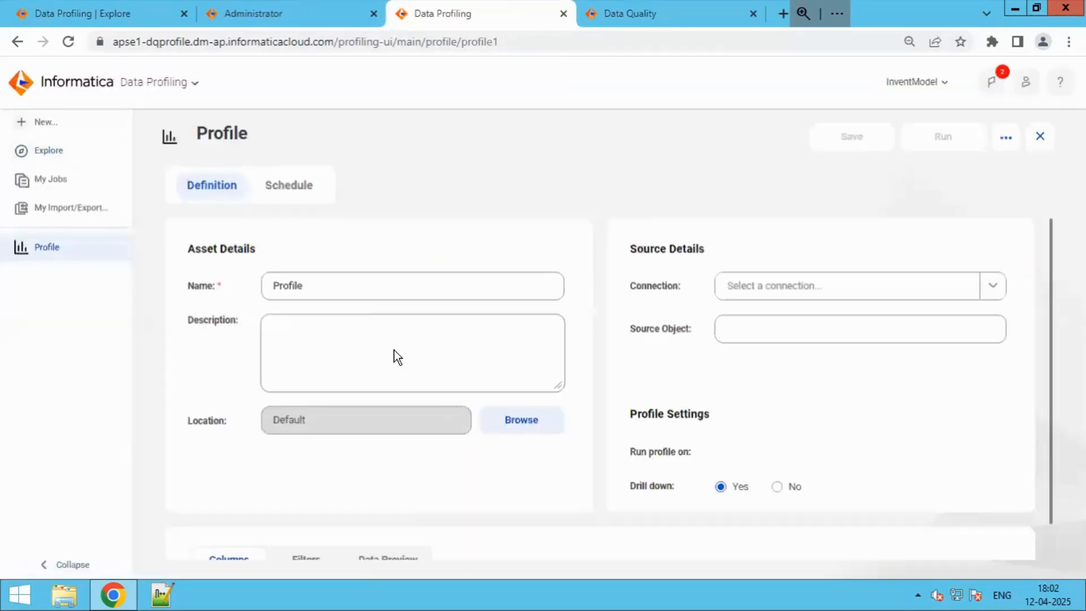
{"action": "left_click", "coordinate": [332, 286]}
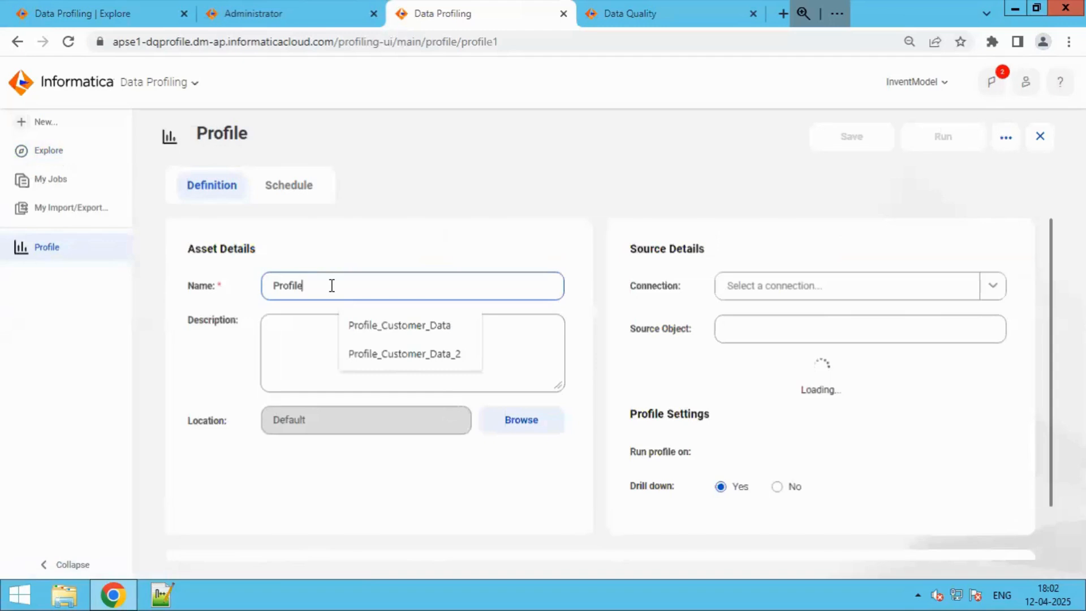
{"action": "left_click", "coordinate": [428, 337]}
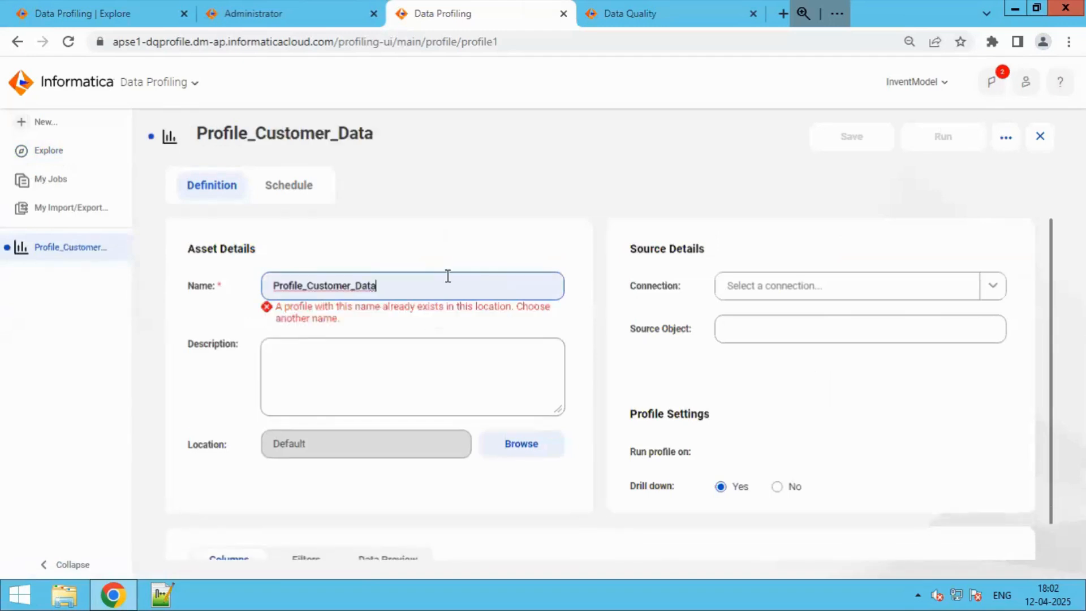
{"action": "type", "text": "_CDQ"}
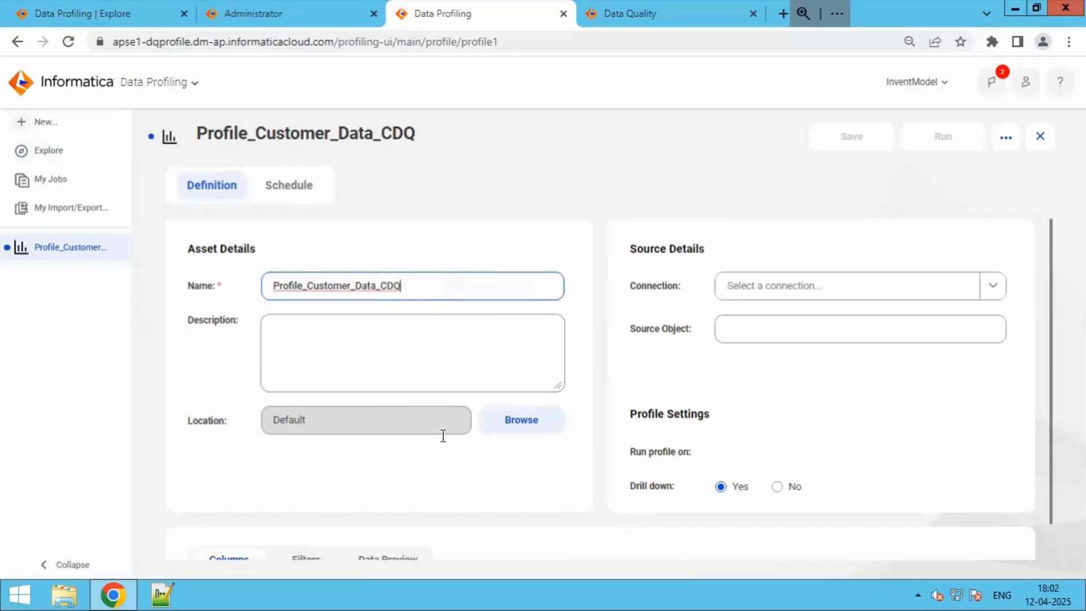
Step: Set the profile's location to the Project_Customer_CDQ project
{"action": "left_click", "coordinate": [523, 422]}
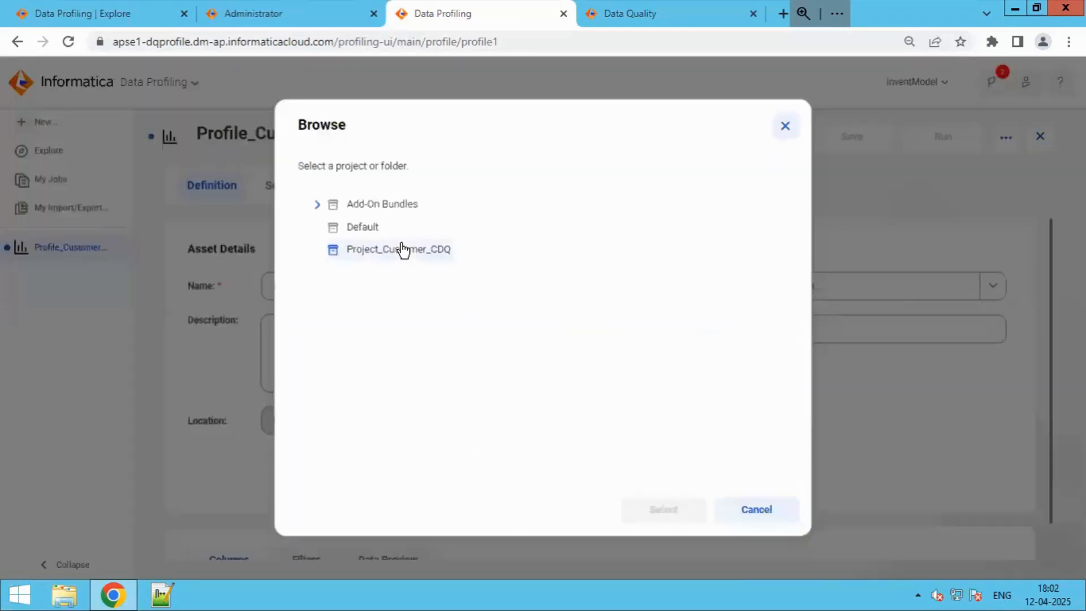
{"action": "left_click", "coordinate": [403, 250]}
{"action": "left_click", "coordinate": [660, 512]}
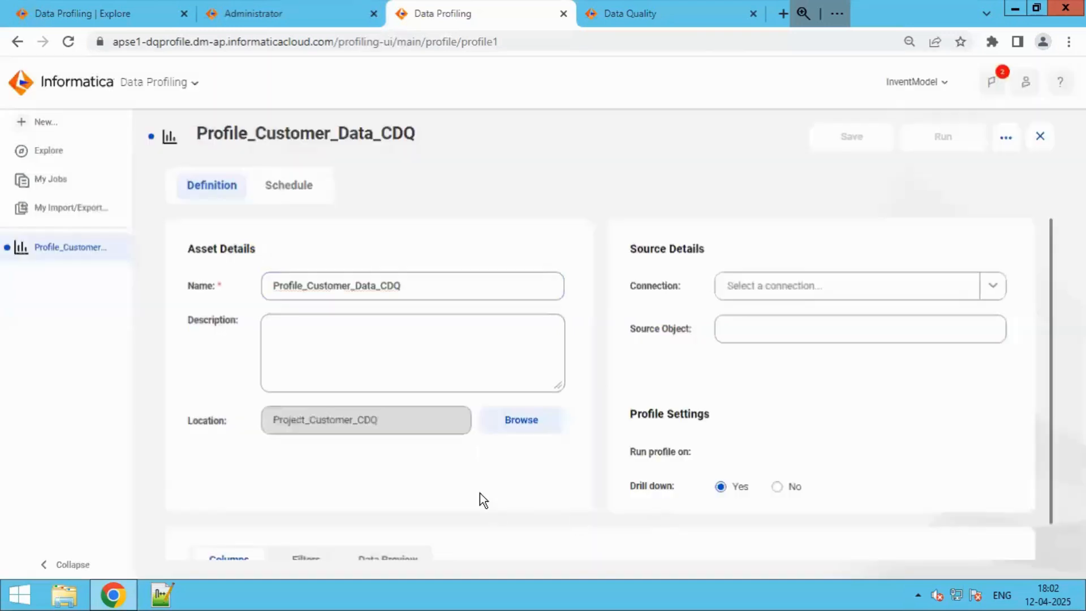
{"action": "left_click_drag", "start_coordinate": [296, 421], "coordinate": [381, 421]}
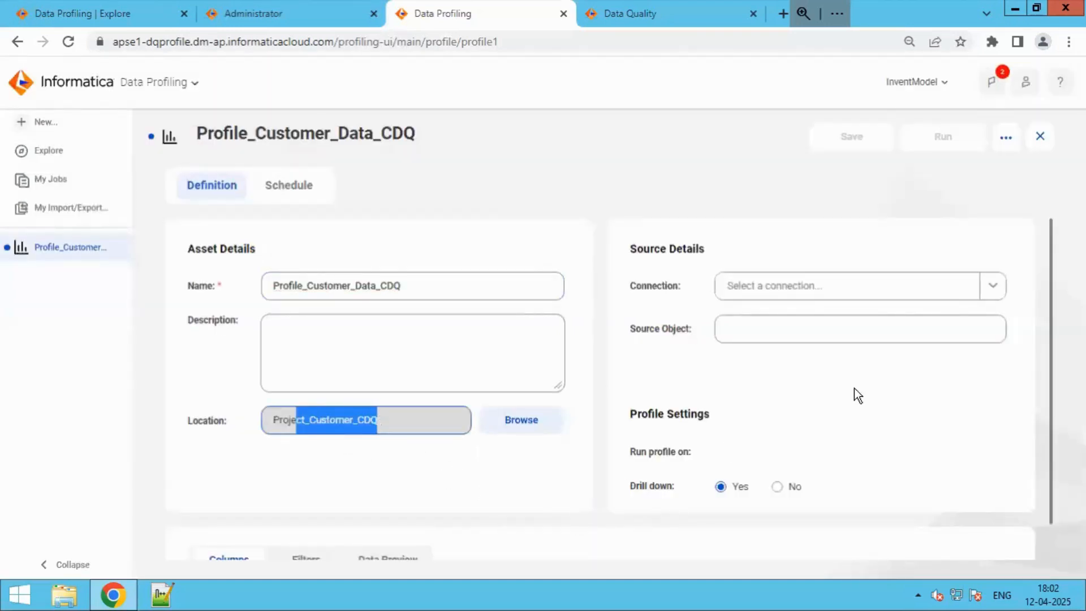
Step: Set the profile's source connection to Connection_Flat_File_Data_Profiling and its source object to customers-100.csv
{"action": "left_click", "coordinate": [993, 292]}
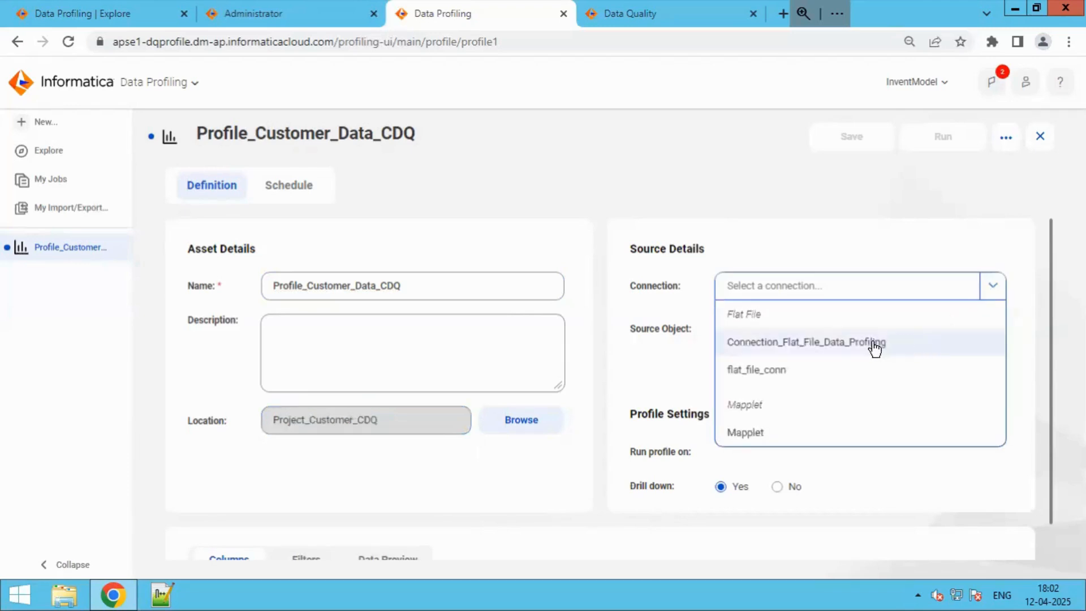
{"action": "left_click", "coordinate": [873, 343]}
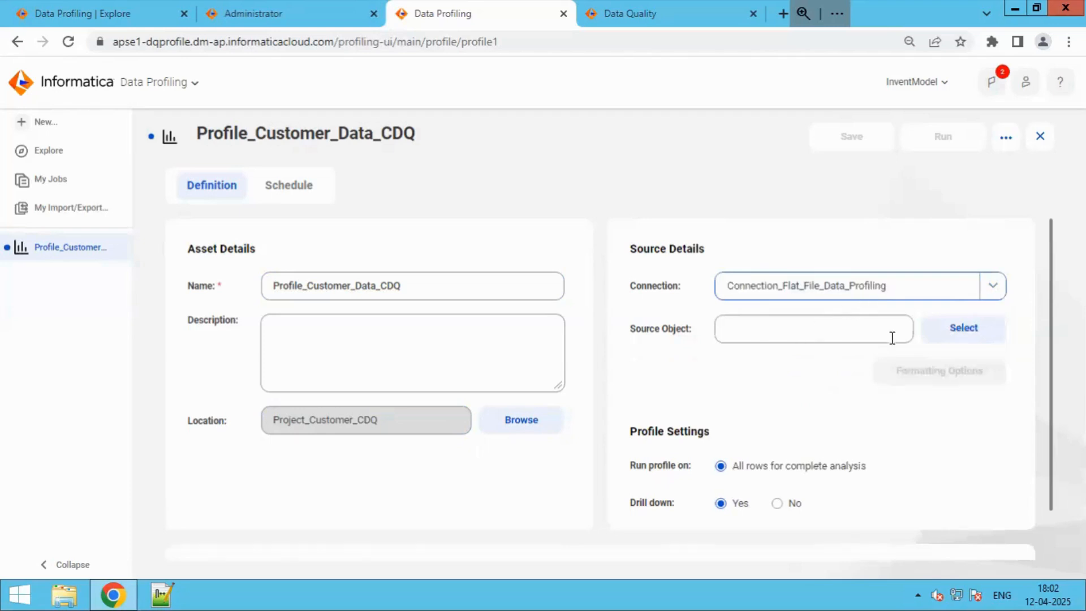
{"action": "left_click", "coordinate": [974, 339]}
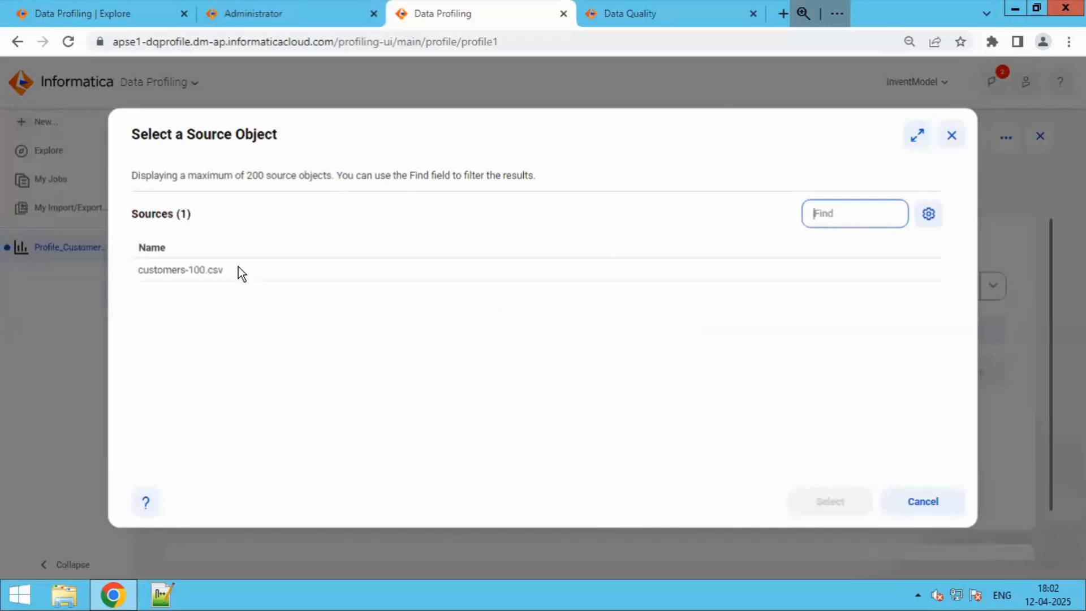
{"action": "left_click", "coordinate": [239, 269]}
{"action": "left_click", "coordinate": [240, 270]}
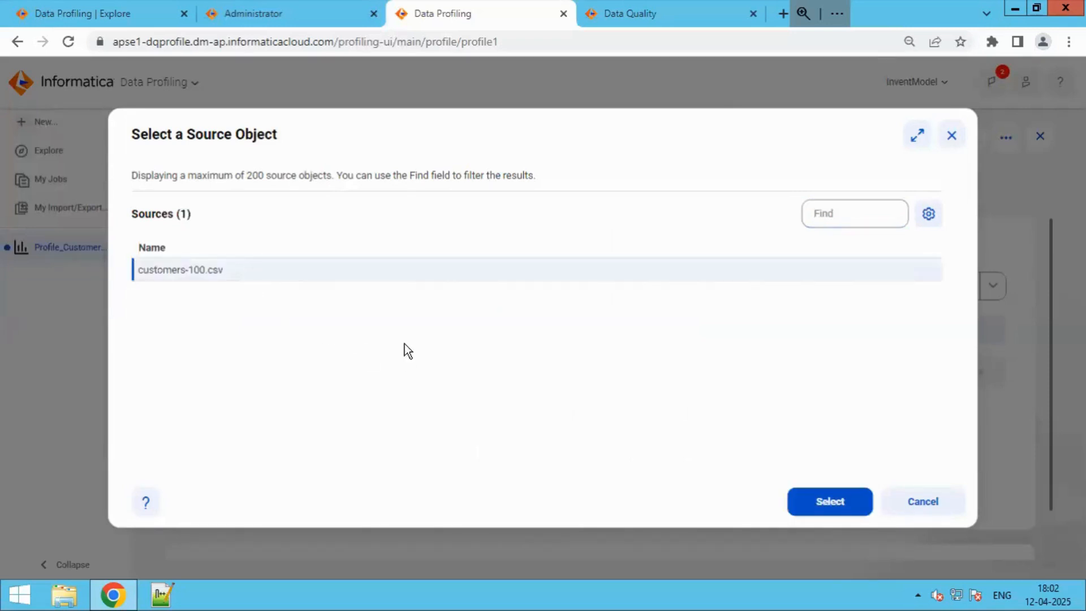
{"action": "left_click", "coordinate": [841, 500]}
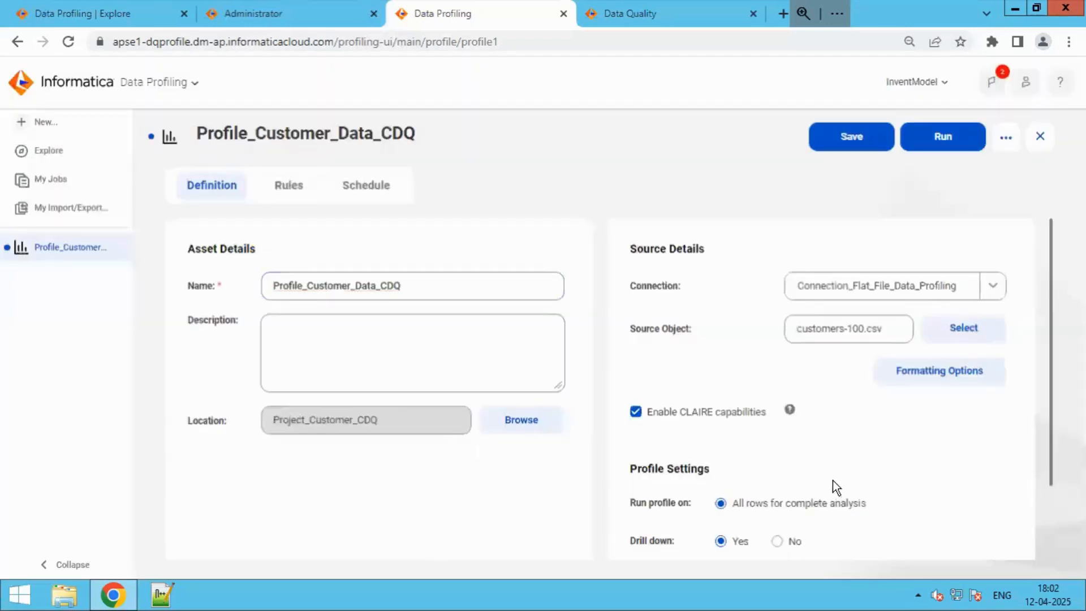
Step: Review the source file's formatting options, including delimiter, text qualifier, field labels and first data row, and cancel without changes
{"action": "left_click", "coordinate": [934, 378]}
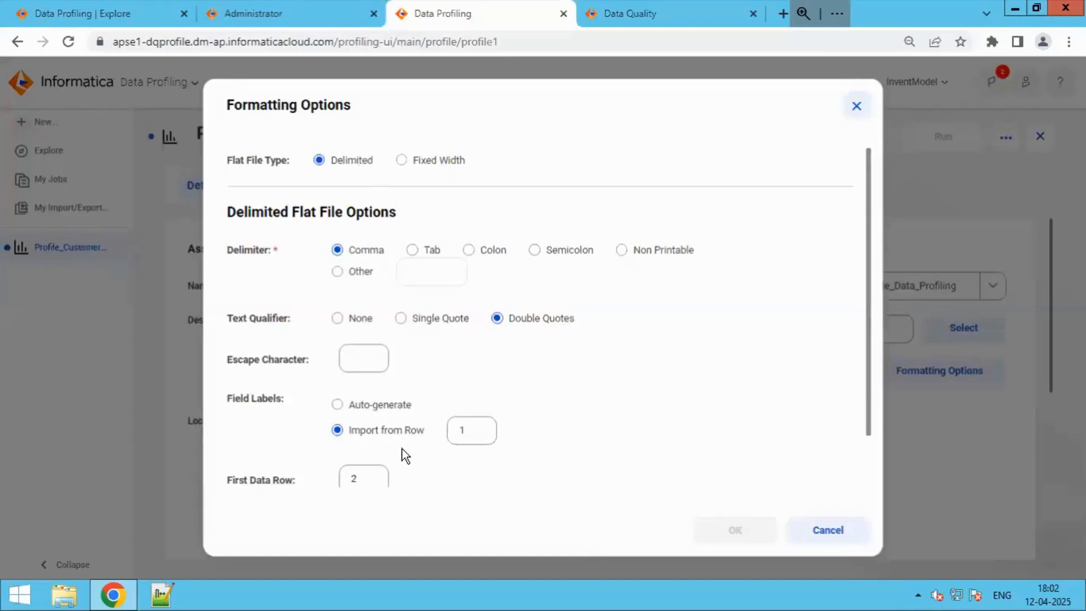
{"action": "scroll", "coordinate": [389, 463], "scroll_direction": "down", "scroll_amount": 1}
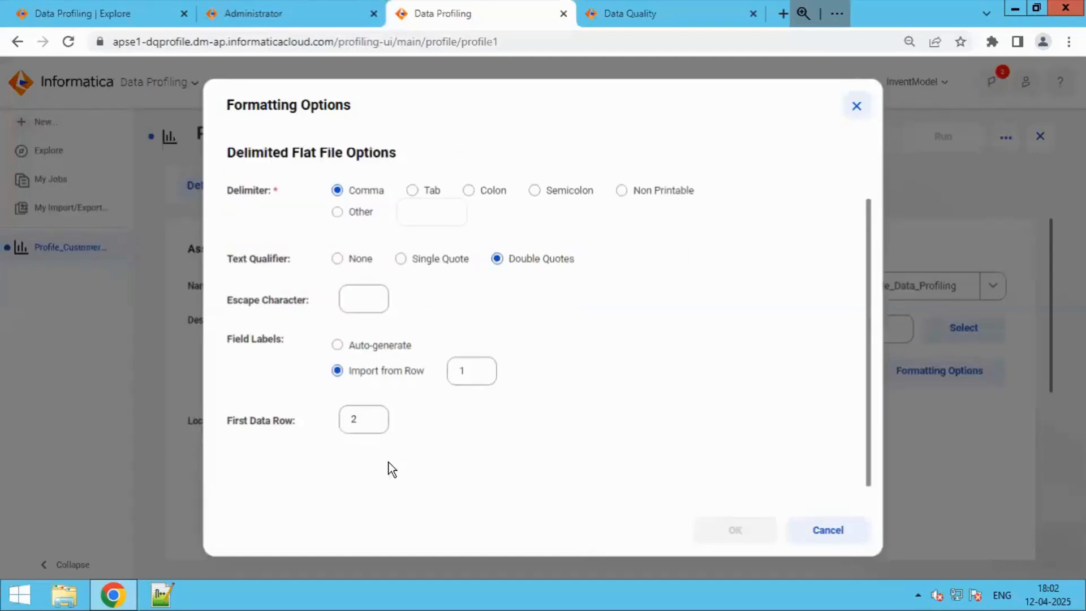
{"action": "double_click", "coordinate": [350, 420]}
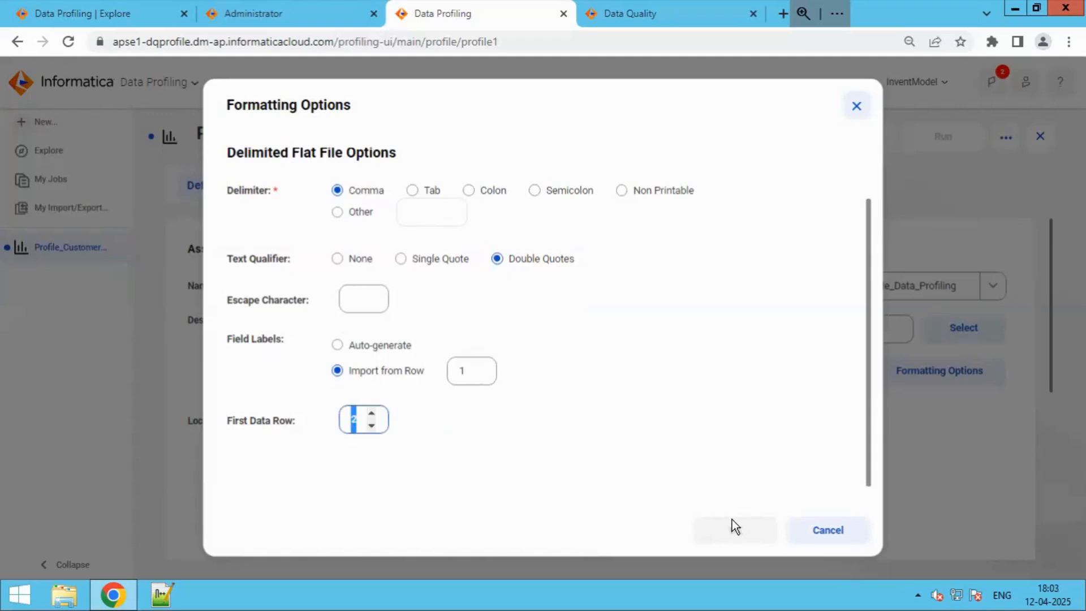
{"action": "left_click", "coordinate": [814, 541]}
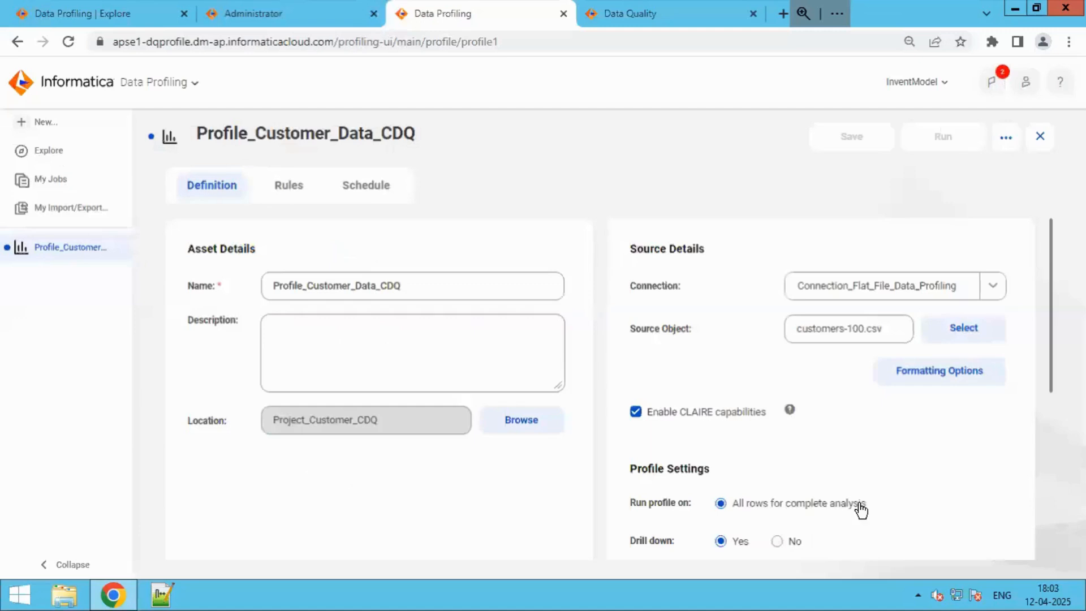
Step: Select all columns of the customers-100.csv source to run the profile on
{"action": "scroll", "coordinate": [859, 507], "scroll_direction": "down", "scroll_amount": 4}
{"action": "scroll", "coordinate": [859, 508], "scroll_direction": "down", "scroll_amount": 2}
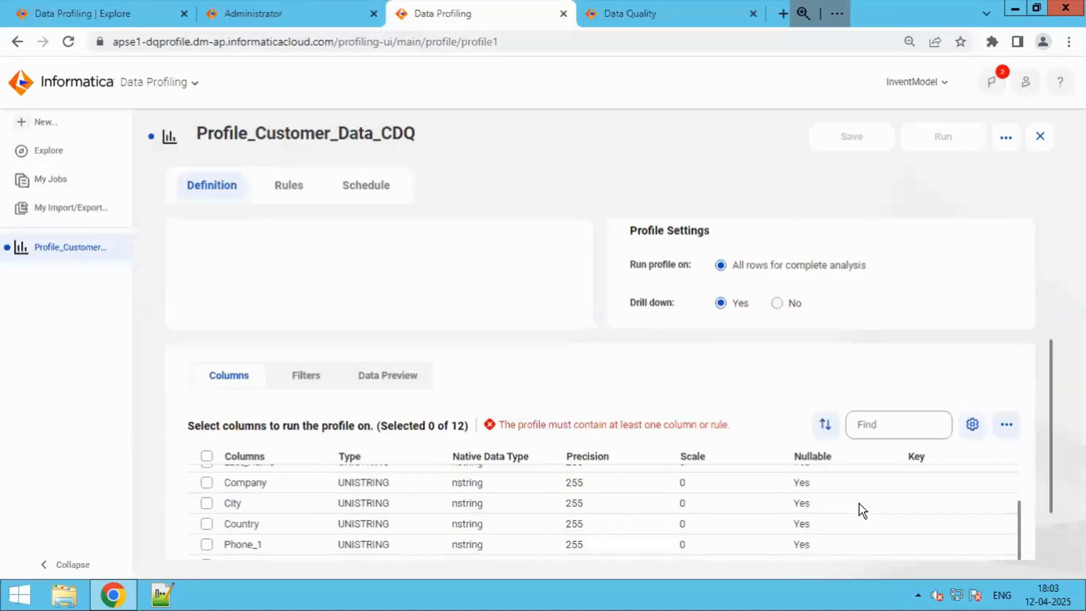
{"action": "scroll", "coordinate": [860, 503], "scroll_direction": "up", "scroll_amount": 3}
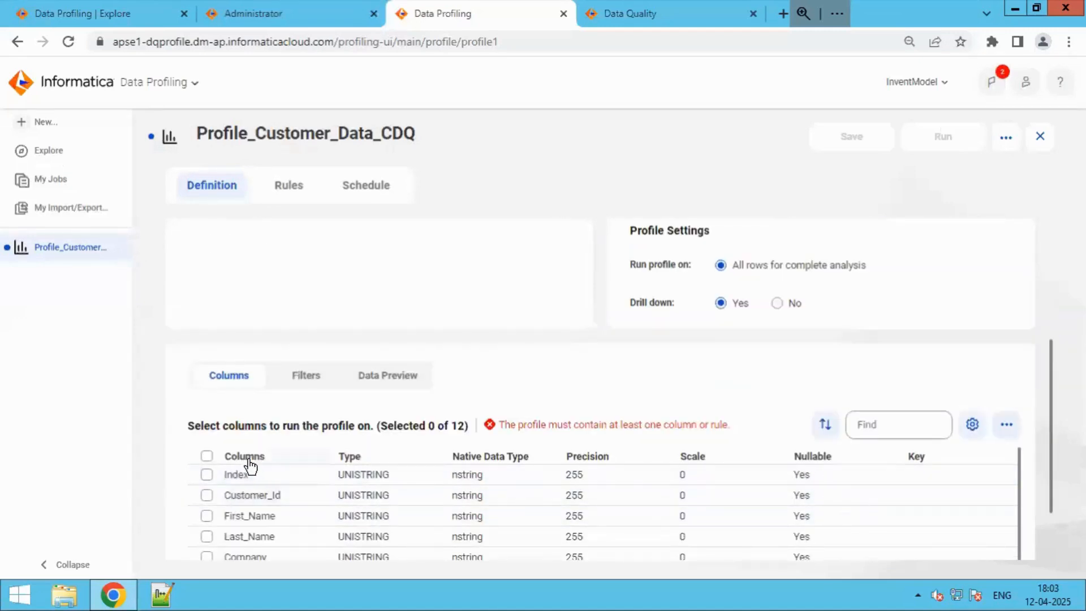
{"action": "scroll", "coordinate": [315, 514], "scroll_direction": "up", "scroll_amount": 4}
{"action": "scroll", "coordinate": [443, 494], "scroll_direction": "down", "scroll_amount": 1}
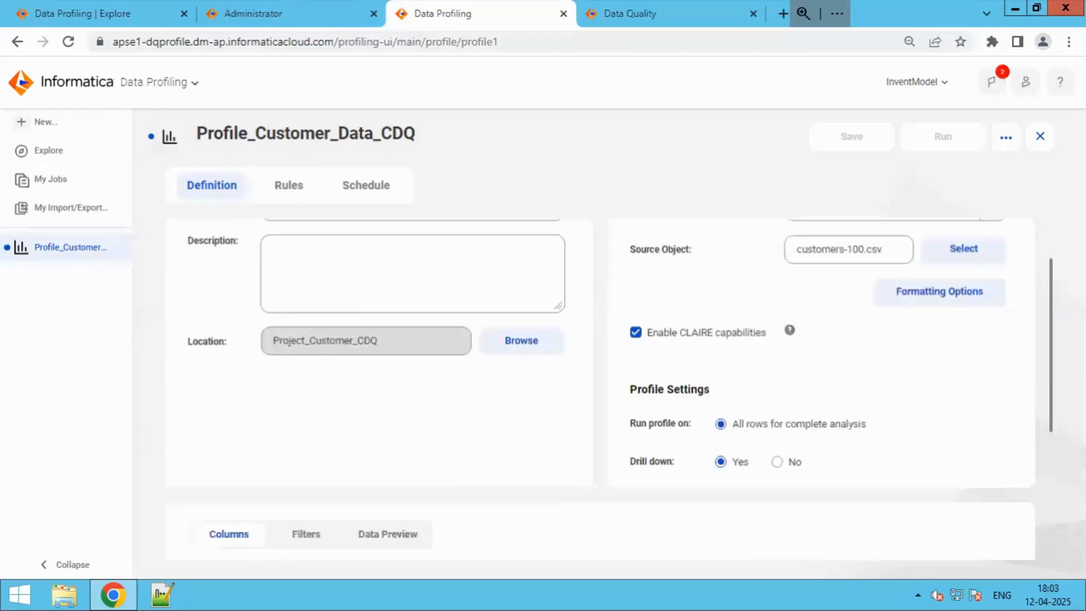
{"action": "scroll", "coordinate": [884, 426], "scroll_direction": "down", "scroll_amount": 5}
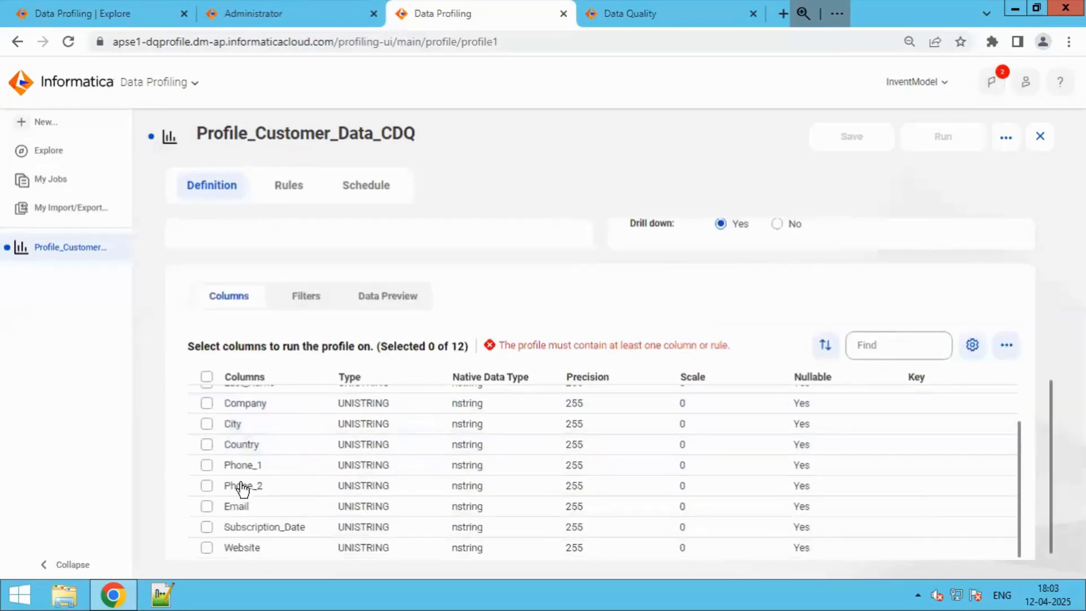
{"action": "scroll", "coordinate": [243, 488], "scroll_direction": "up", "scroll_amount": 3}
{"action": "scroll", "coordinate": [244, 481], "scroll_direction": "up", "scroll_amount": 3}
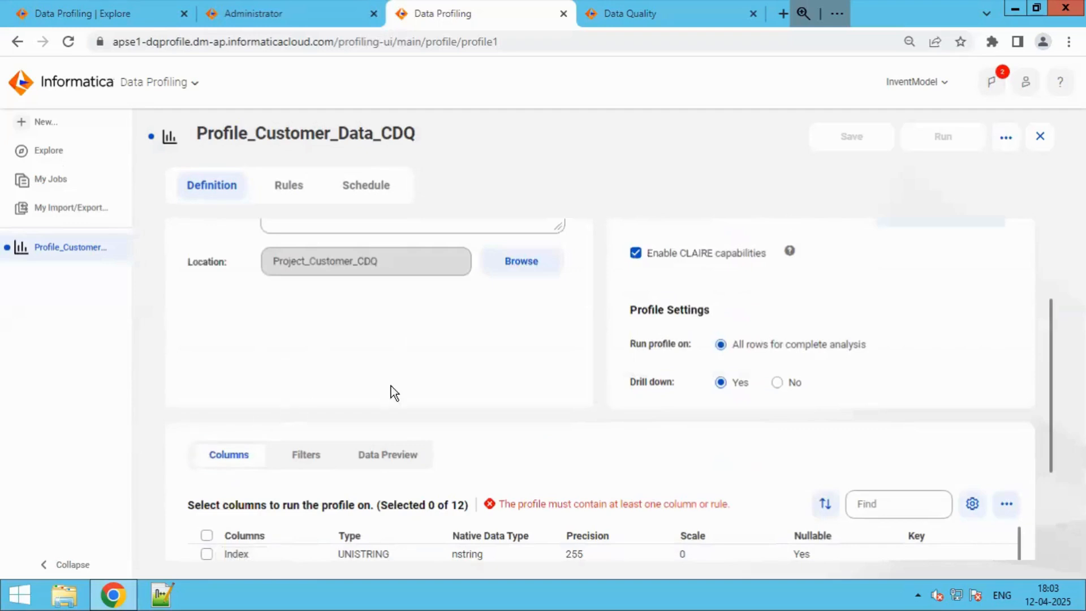
{"action": "scroll", "coordinate": [394, 392], "scroll_direction": "down", "scroll_amount": 3}
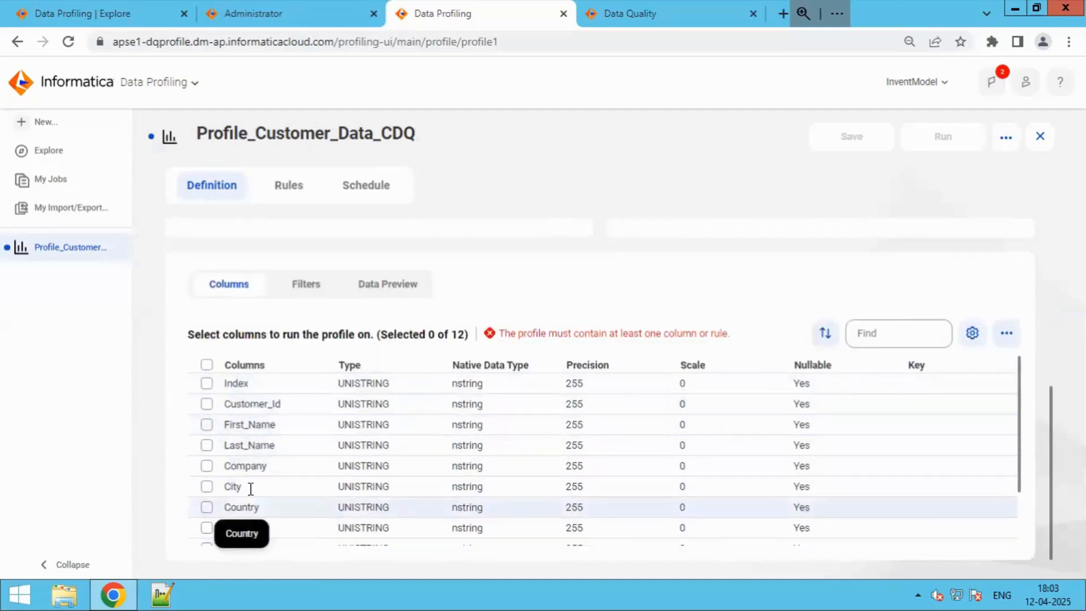
{"action": "left_click", "coordinate": [207, 365]}
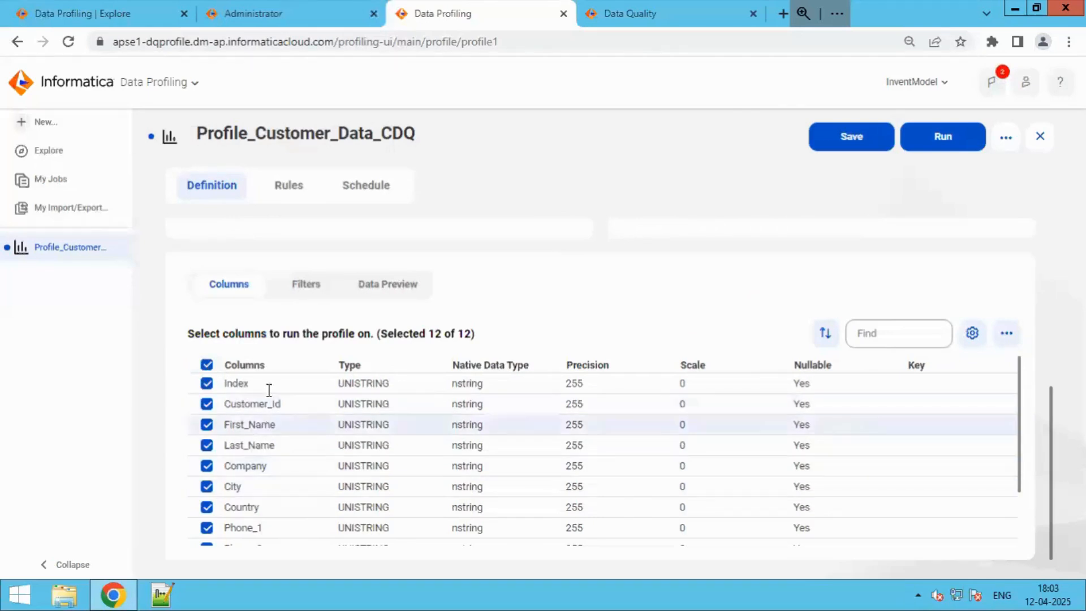
Step: Start a new profile filter with a condition on Last_Name, review the available operators, and cancel the filter
{"action": "left_click", "coordinate": [297, 293]}
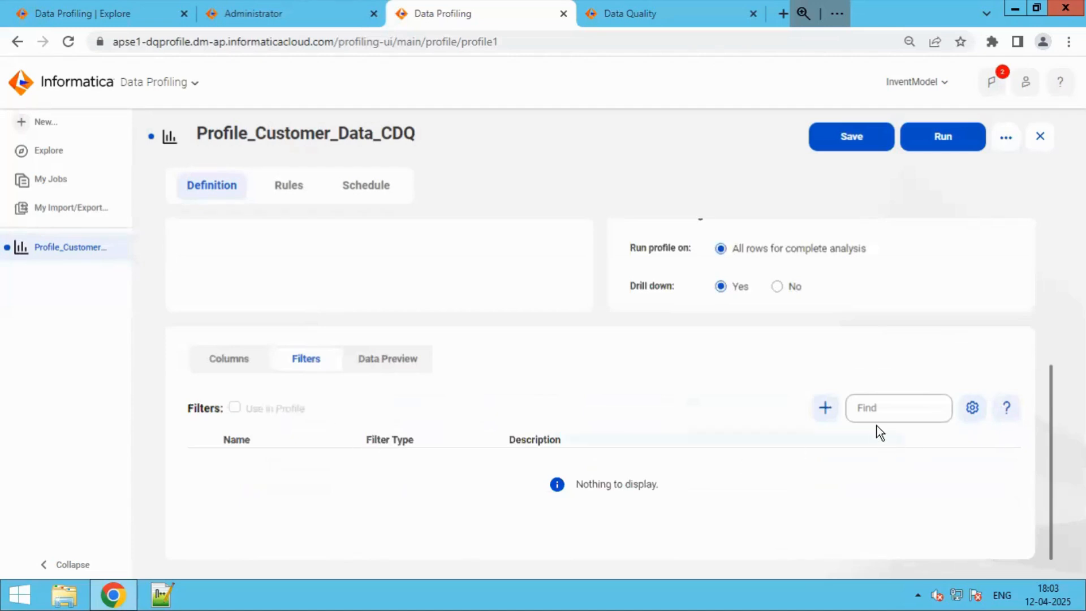
{"action": "left_click", "coordinate": [825, 410]}
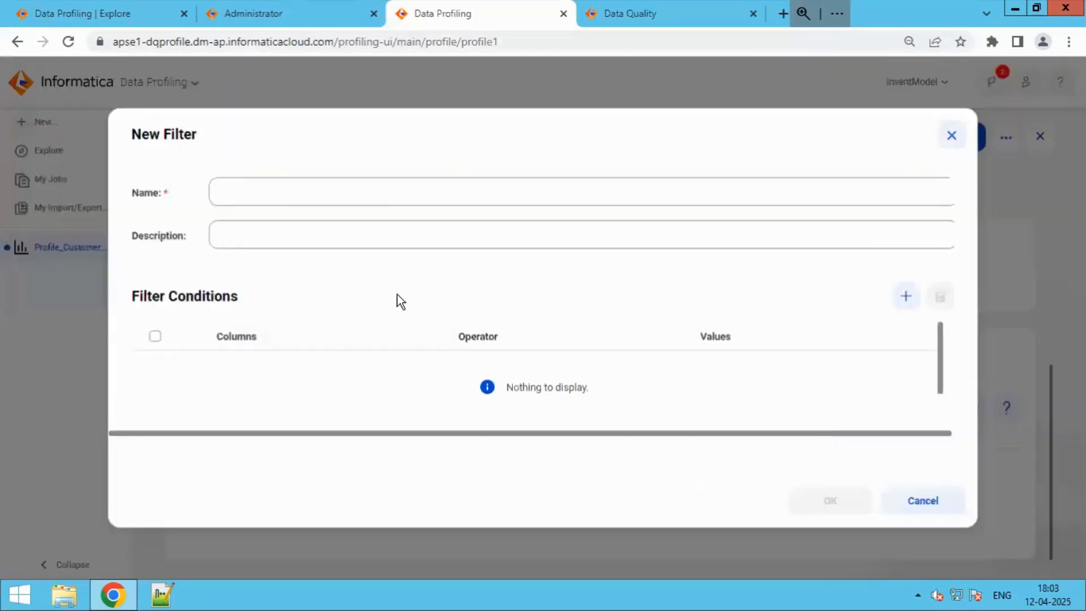
{"action": "left_click", "coordinate": [905, 295]}
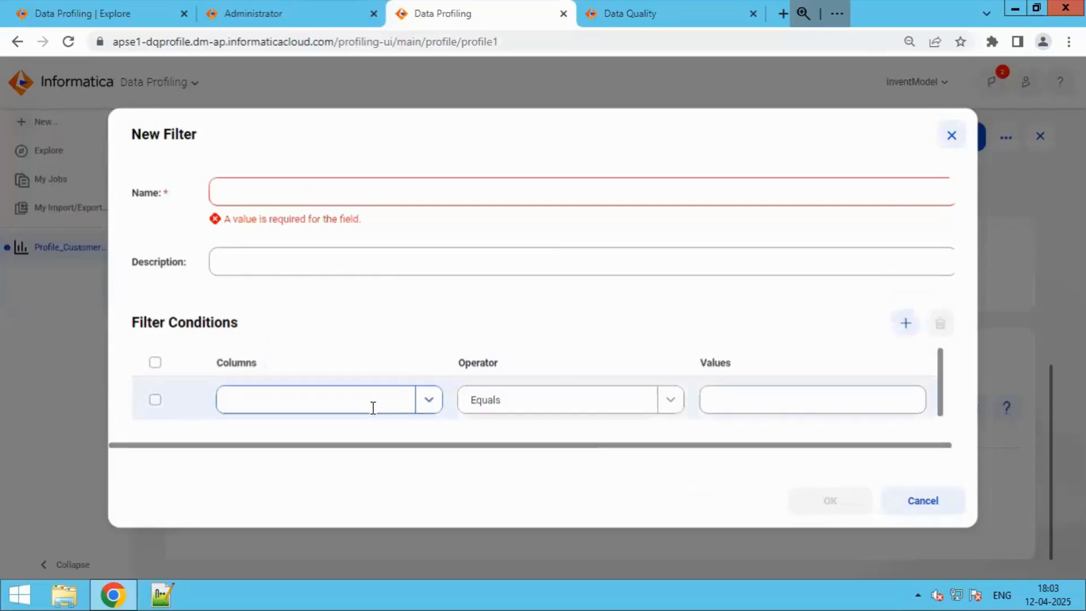
{"action": "left_click", "coordinate": [429, 402]}
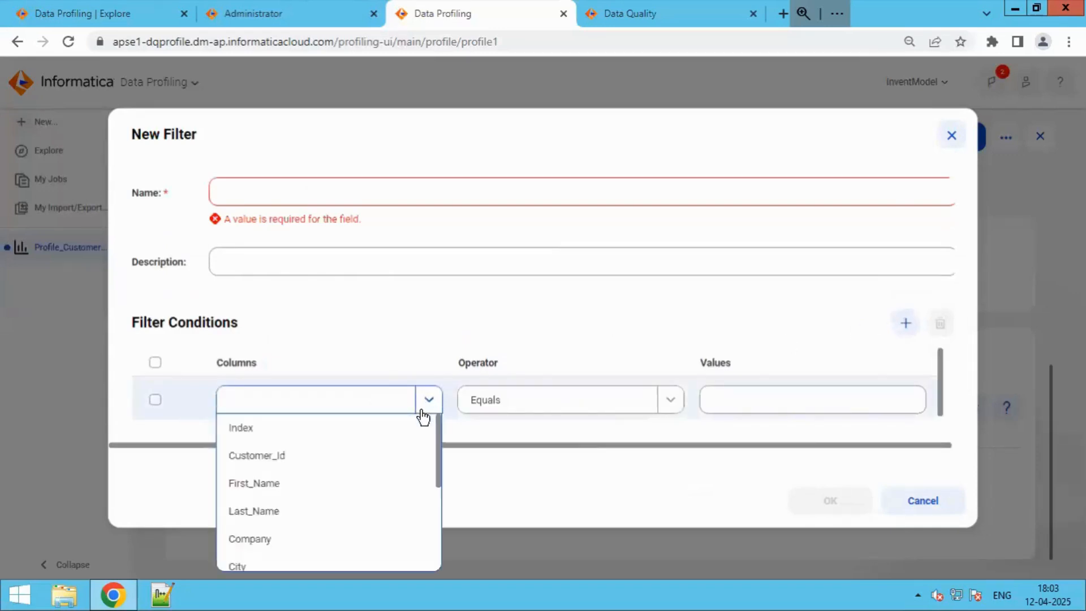
{"action": "left_click", "coordinate": [341, 506]}
{"action": "left_click", "coordinate": [585, 401]}
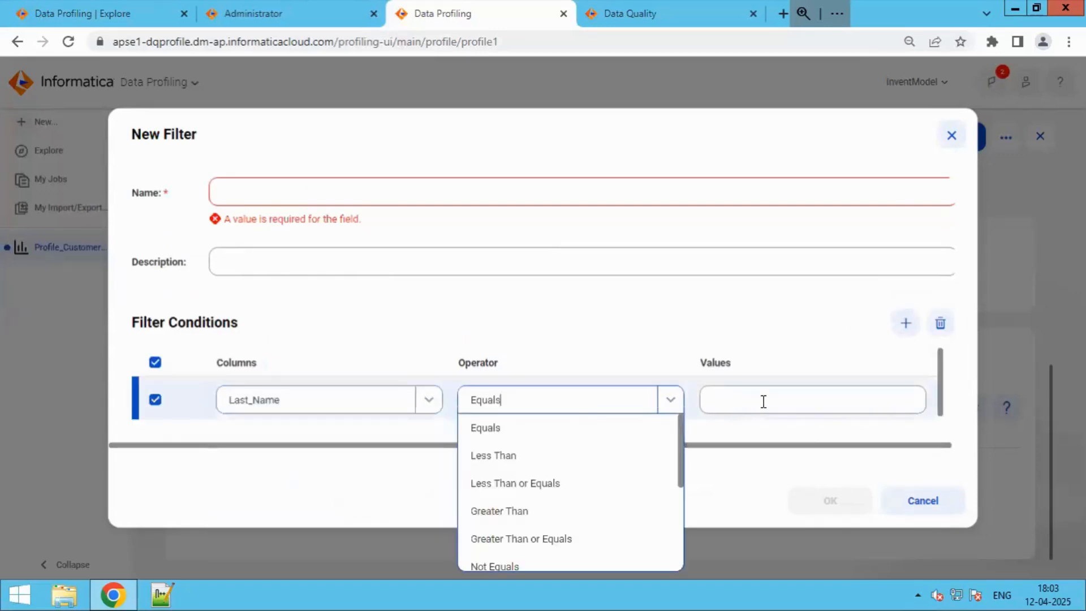
{"action": "scroll", "coordinate": [622, 498], "scroll_direction": "down", "scroll_amount": 3}
{"action": "scroll", "coordinate": [620, 502], "scroll_direction": "up", "scroll_amount": 3}
{"action": "scroll", "coordinate": [620, 503], "scroll_direction": "down", "scroll_amount": 3}
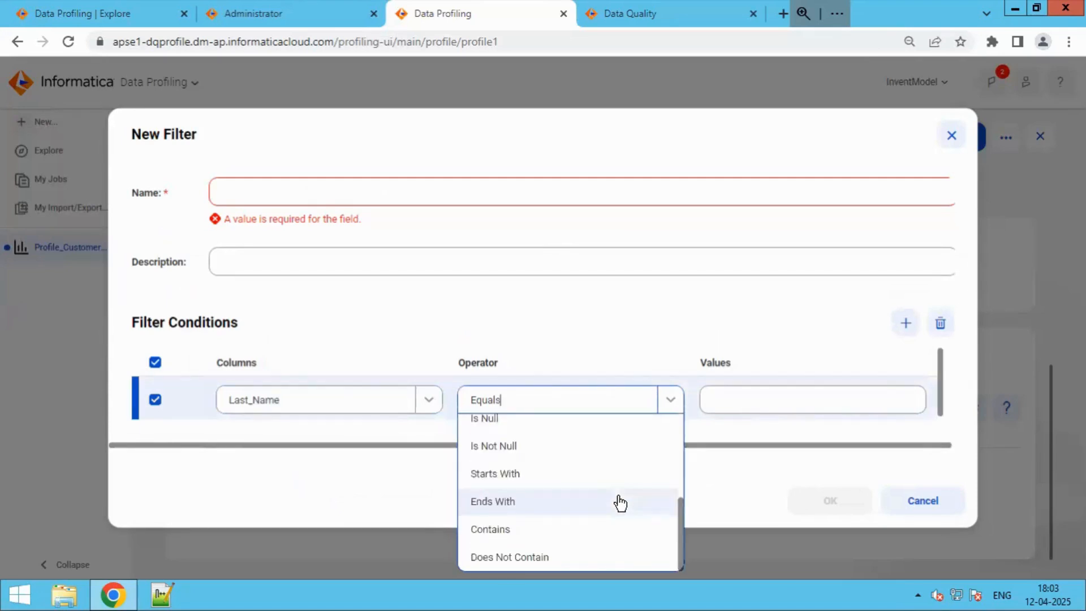
{"action": "scroll", "coordinate": [621, 503], "scroll_direction": "up", "scroll_amount": 3}
{"action": "left_click", "coordinate": [918, 500]}
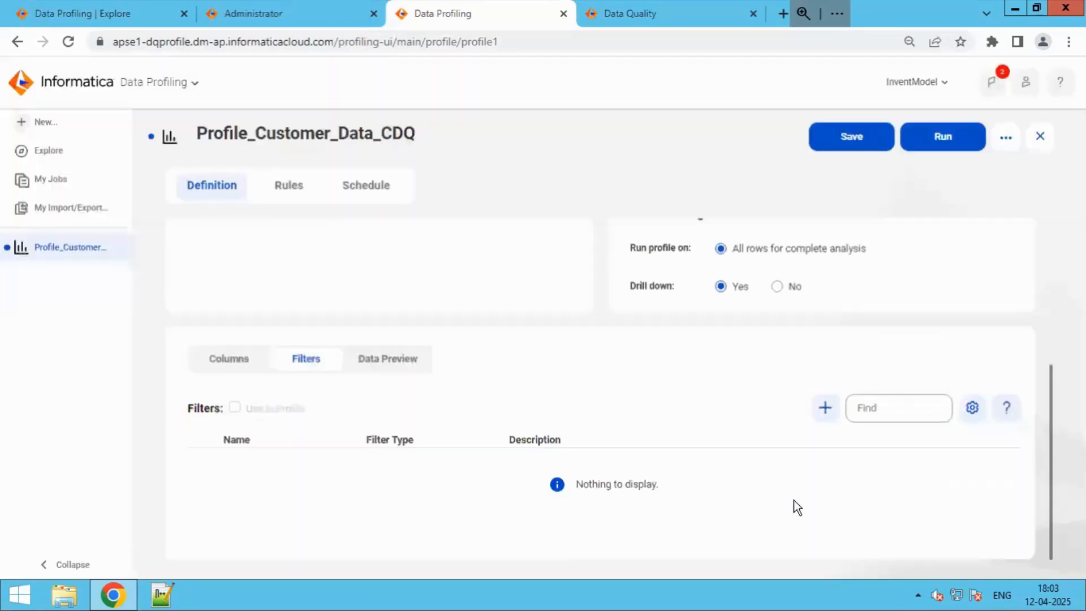
Step: Preview the customers-100.csv source rows across the profile's columns
{"action": "left_click", "coordinate": [313, 368]}
{"action": "left_click", "coordinate": [394, 369]}
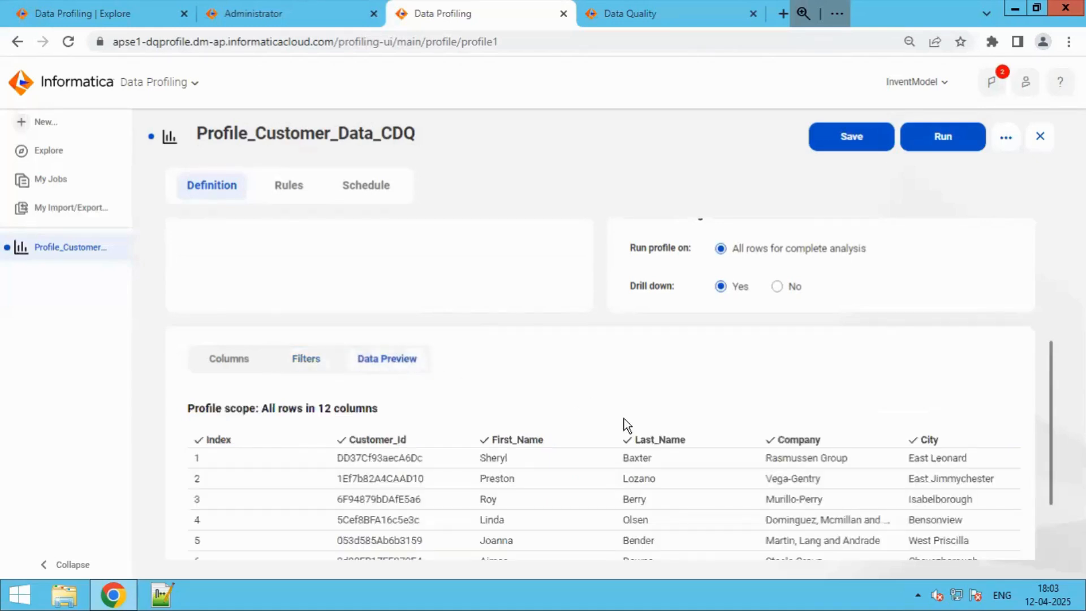
{"action": "scroll", "coordinate": [637, 484], "scroll_direction": "down", "scroll_amount": 2}
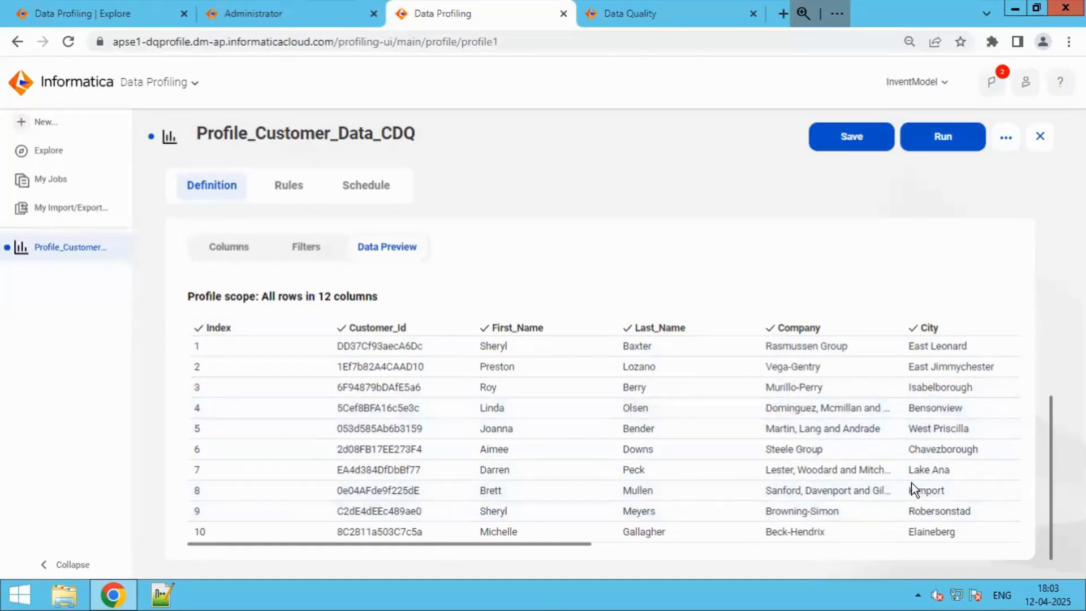
{"action": "left_click_drag", "start_coordinate": [561, 544], "coordinate": [413, 543]}
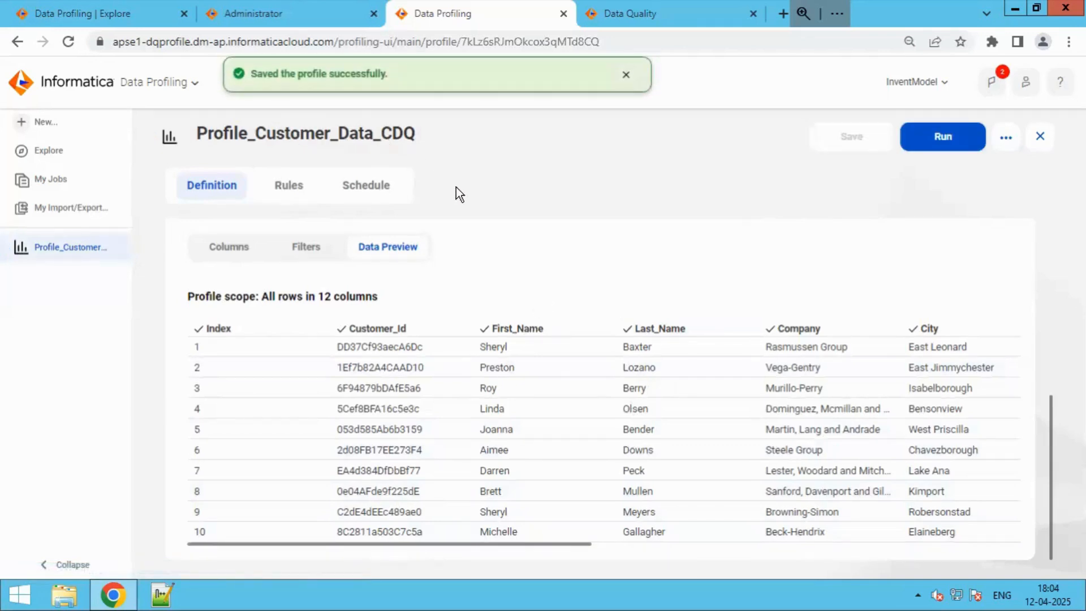
Step: Run the Profile_Customer_Data_CDQ profile and open the subtasks of its job
{"action": "left_click", "coordinate": [955, 148]}
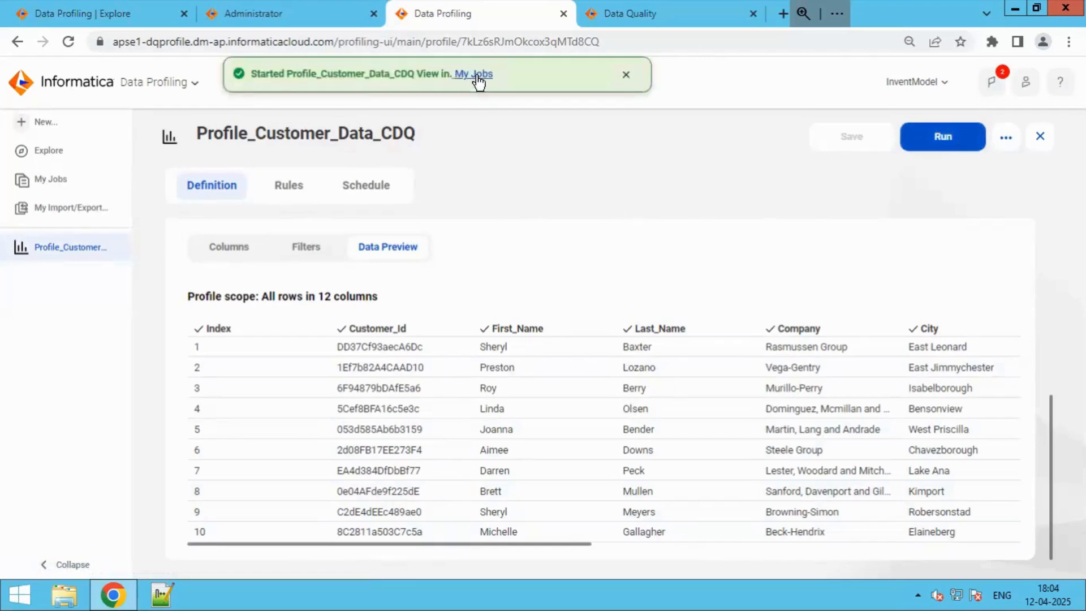
{"action": "left_click", "coordinate": [478, 75]}
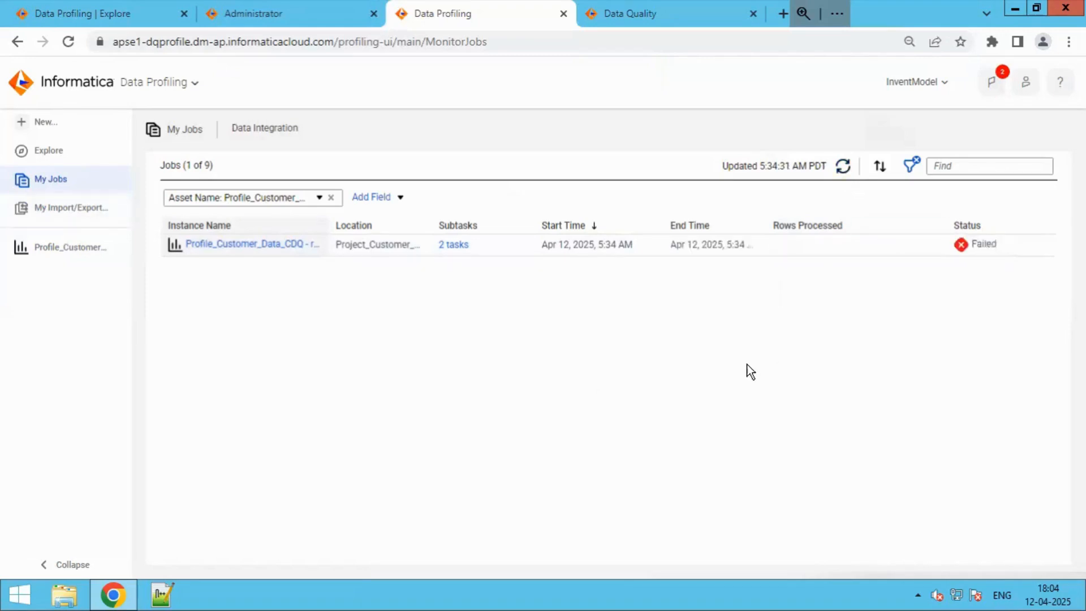
{"action": "left_click", "coordinate": [457, 246]}
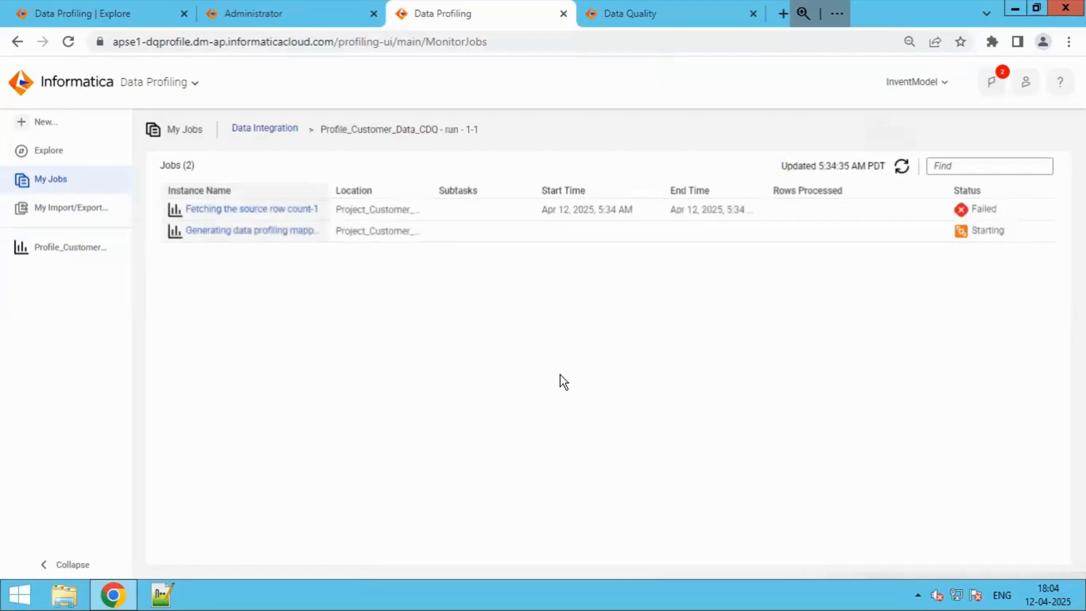
Step: Open the details of the "Fetching the source row count-1" subtask and read its error message
{"action": "left_click", "coordinate": [291, 211]}
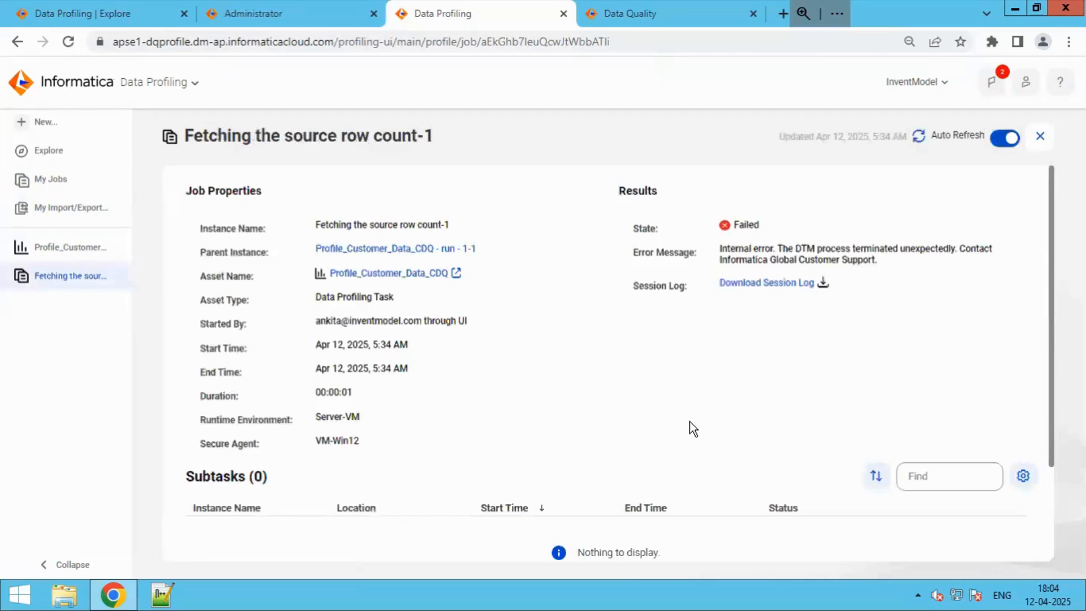
{"action": "left_click_drag", "start_coordinate": [796, 247], "coordinate": [956, 249]}
{"action": "left_click_drag", "start_coordinate": [960, 249], "coordinate": [968, 248]}
{"action": "left_click_drag", "start_coordinate": [759, 251], "coordinate": [847, 260]}
{"action": "left_click", "coordinate": [887, 268]}
Step: Browse all projects, open the test_Profile task from the Default project, and dismiss the notifications
{"action": "left_click", "coordinate": [50, 179]}
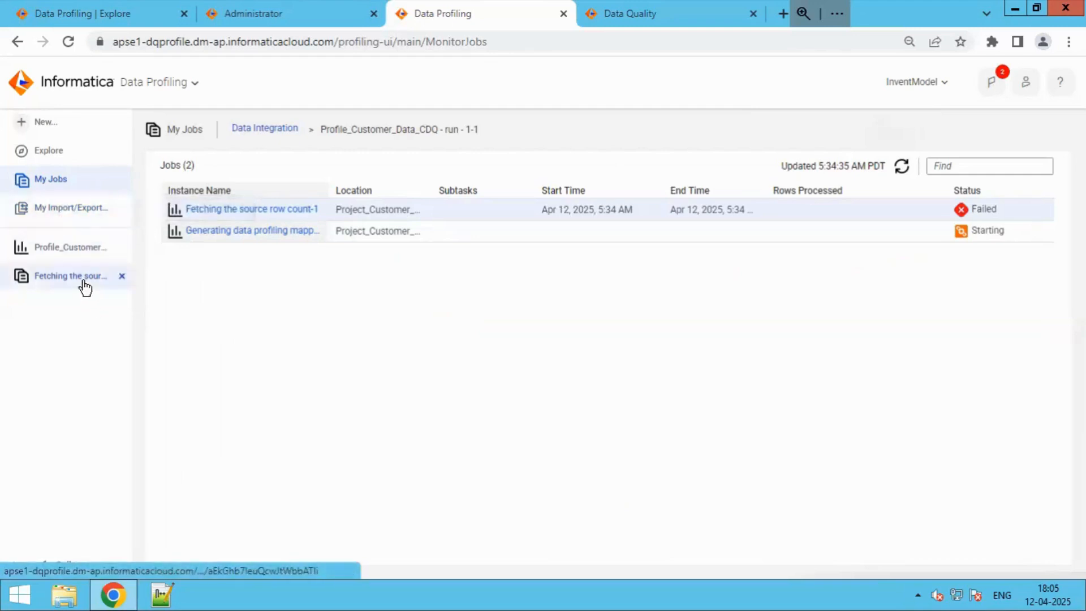
{"action": "left_click", "coordinate": [73, 248]}
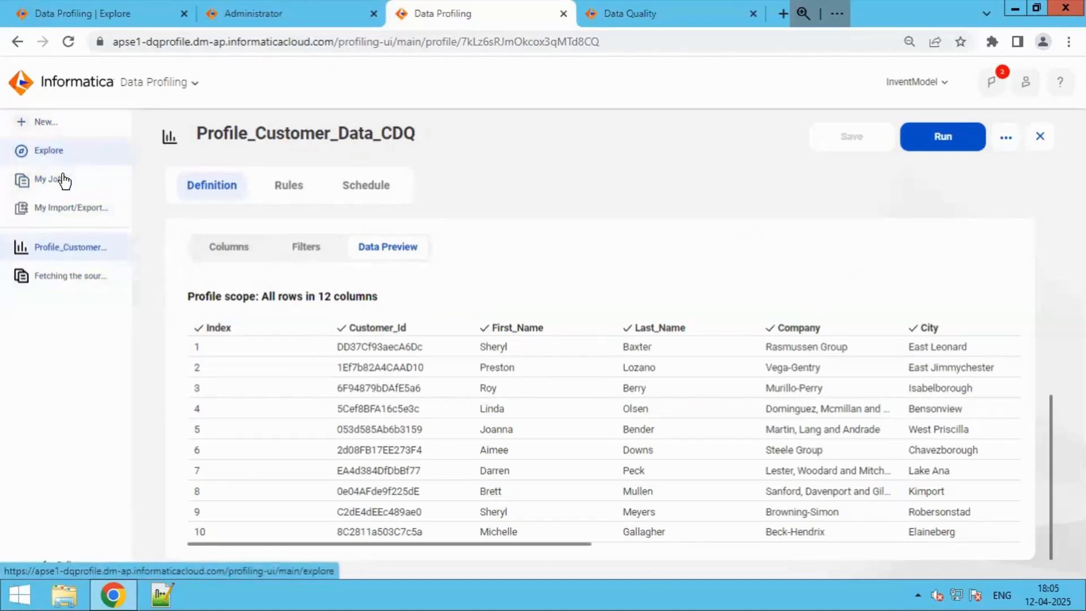
{"action": "left_click", "coordinate": [59, 151]}
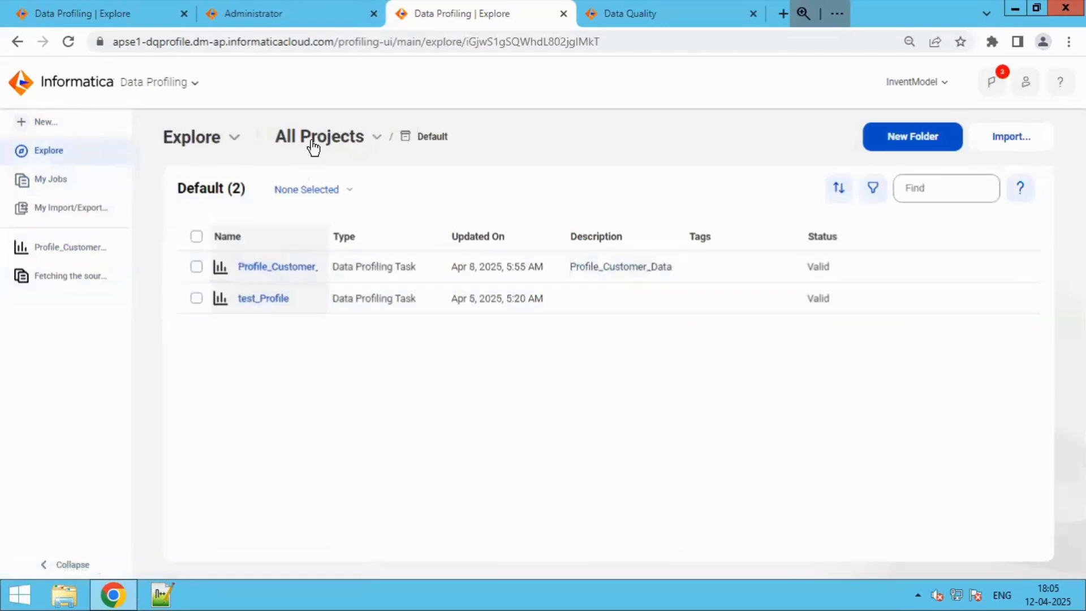
{"action": "left_click", "coordinate": [217, 140]}
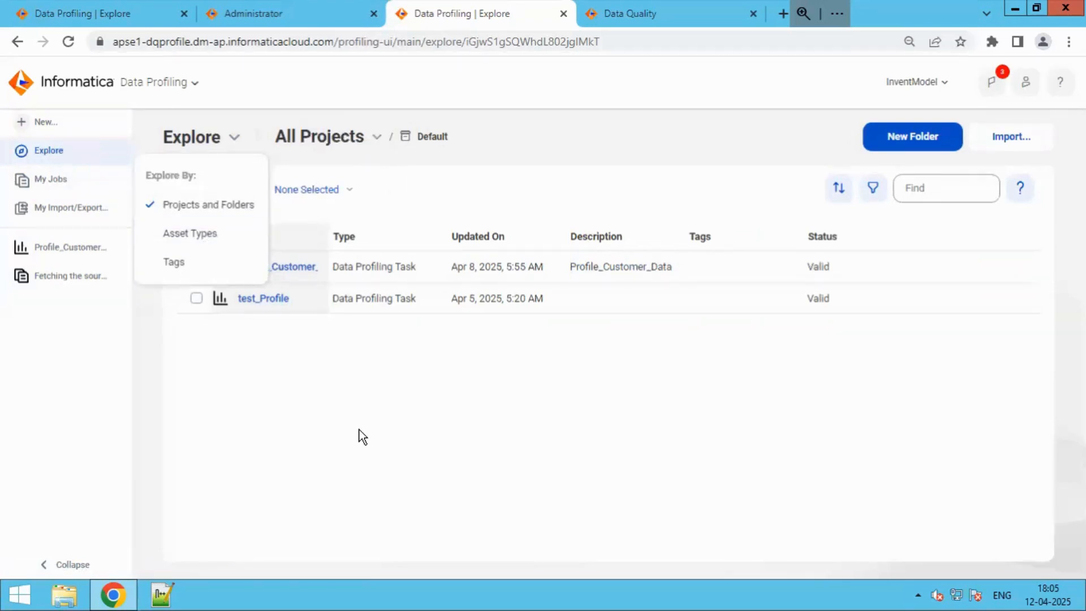
{"action": "left_click", "coordinate": [280, 300]}
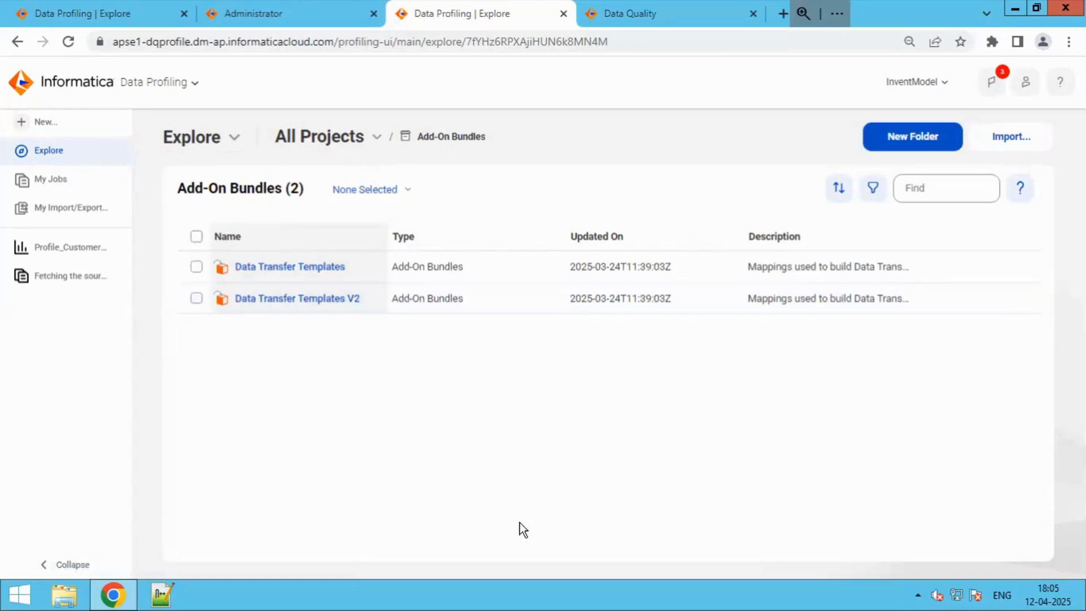
{"action": "left_click", "coordinate": [350, 141]}
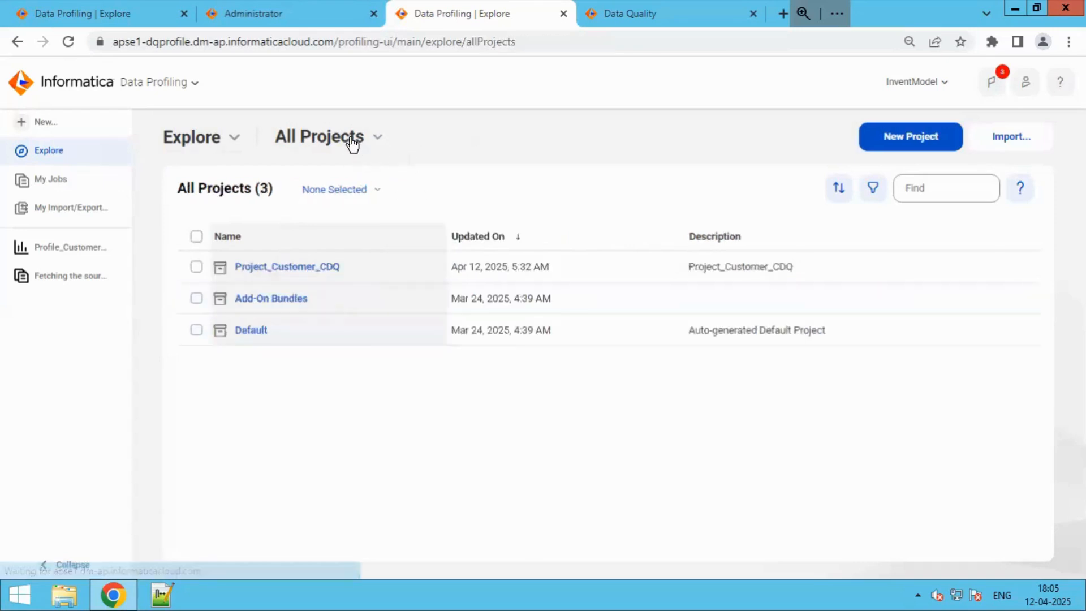
{"action": "left_click", "coordinate": [251, 331]}
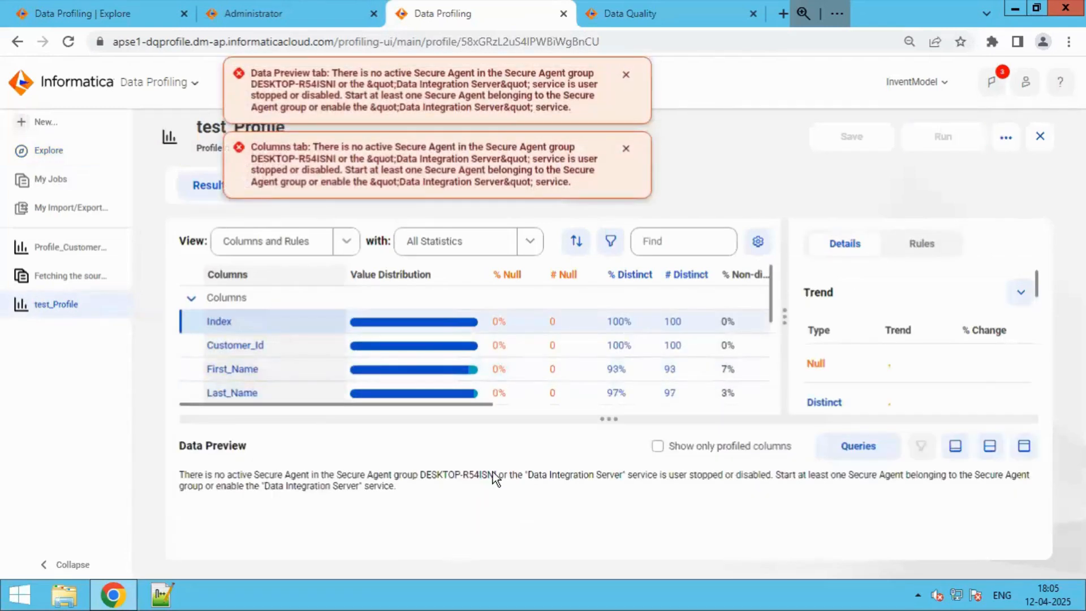
{"action": "left_click", "coordinate": [627, 149]}
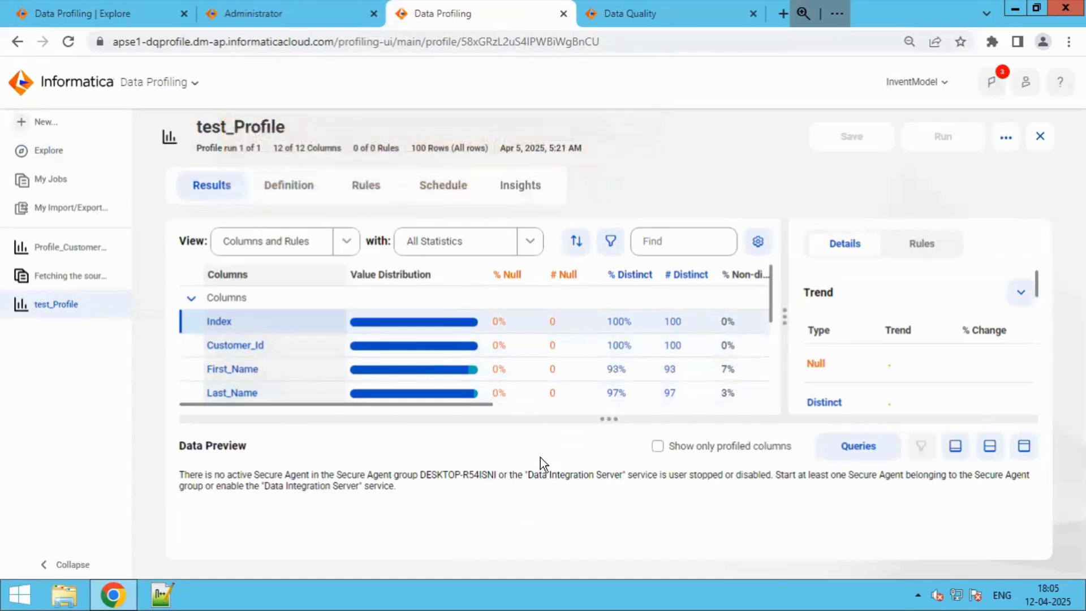
Step: Hide test_Profile's data preview and examine the null, distinct, non-distinct and pattern statistics for its columns
{"action": "left_click", "coordinate": [956, 446]}
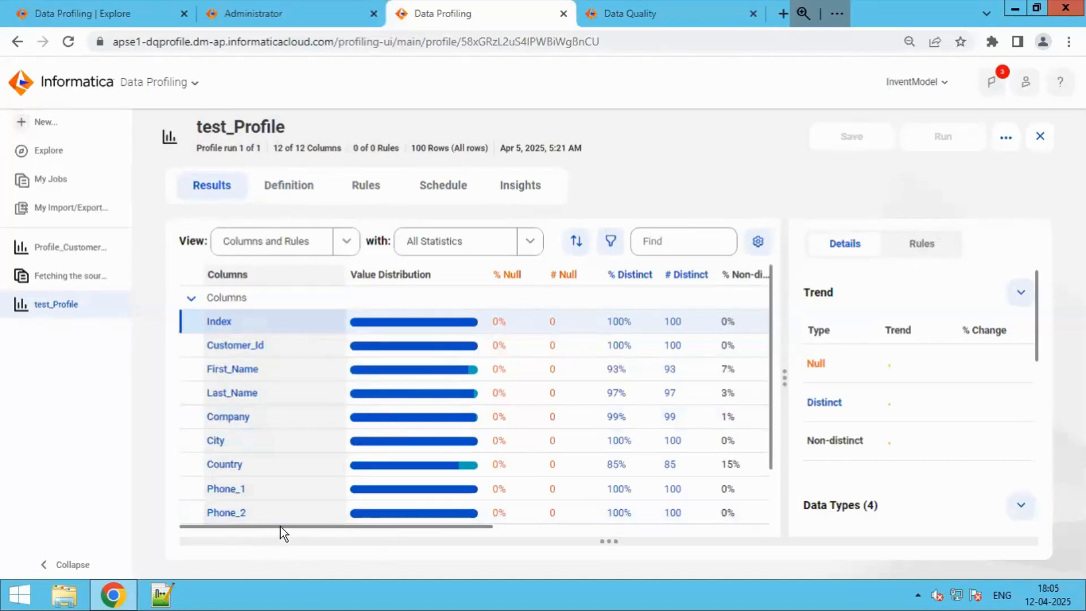
{"action": "left_click", "coordinate": [298, 523]}
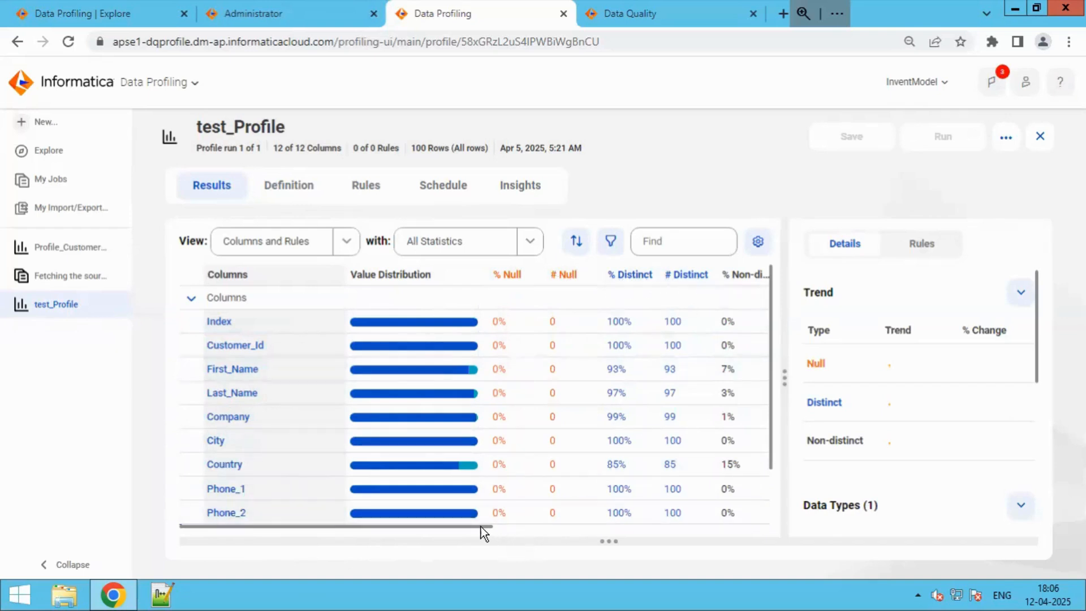
{"action": "left_click_drag", "start_coordinate": [481, 527], "coordinate": [558, 525]}
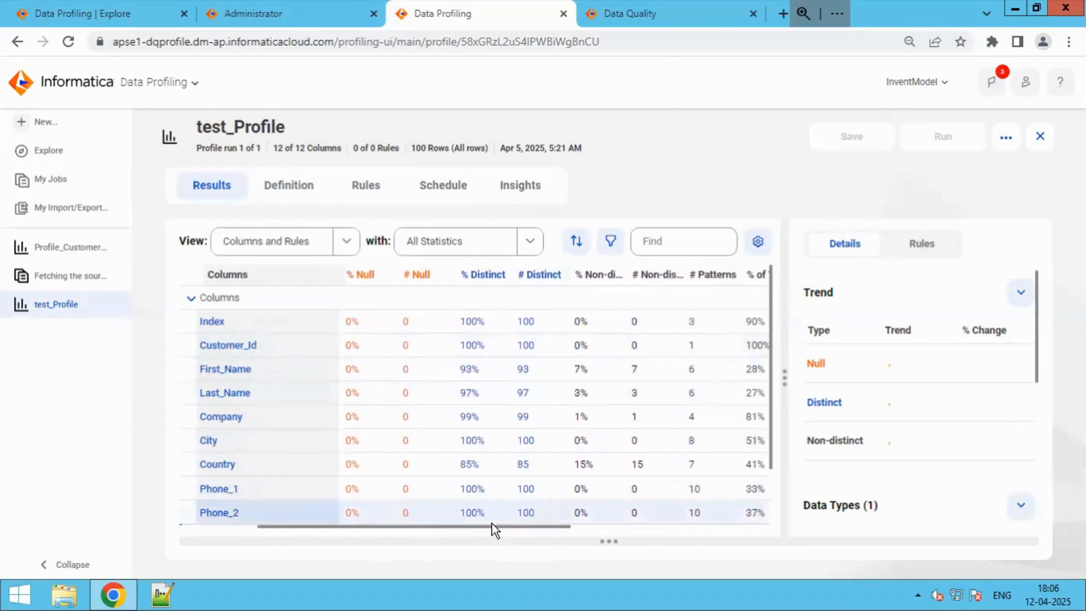
{"action": "left_click_drag", "start_coordinate": [504, 526], "coordinate": [545, 528]}
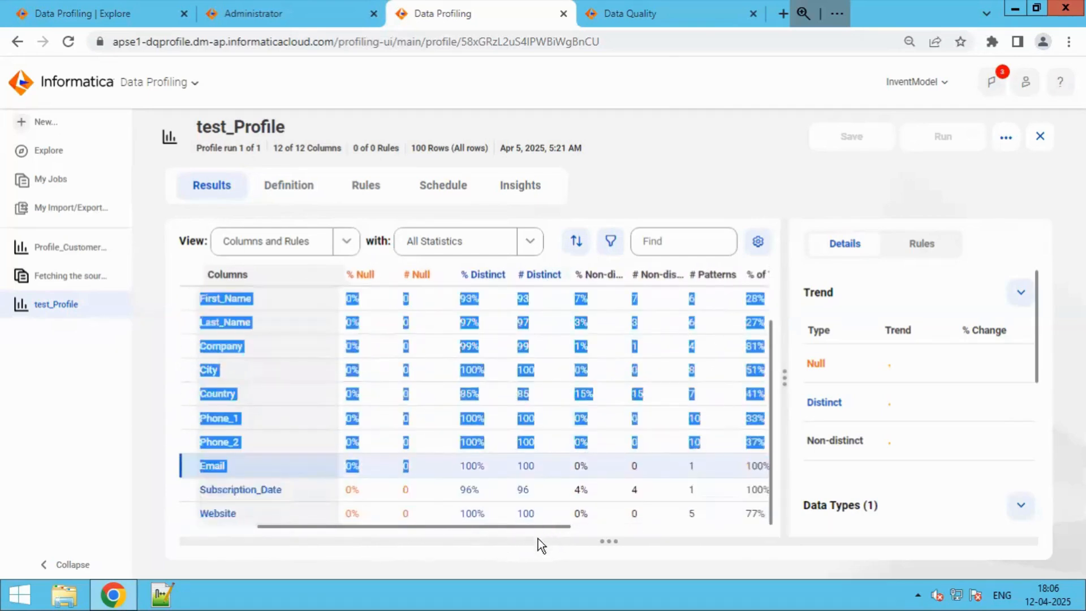